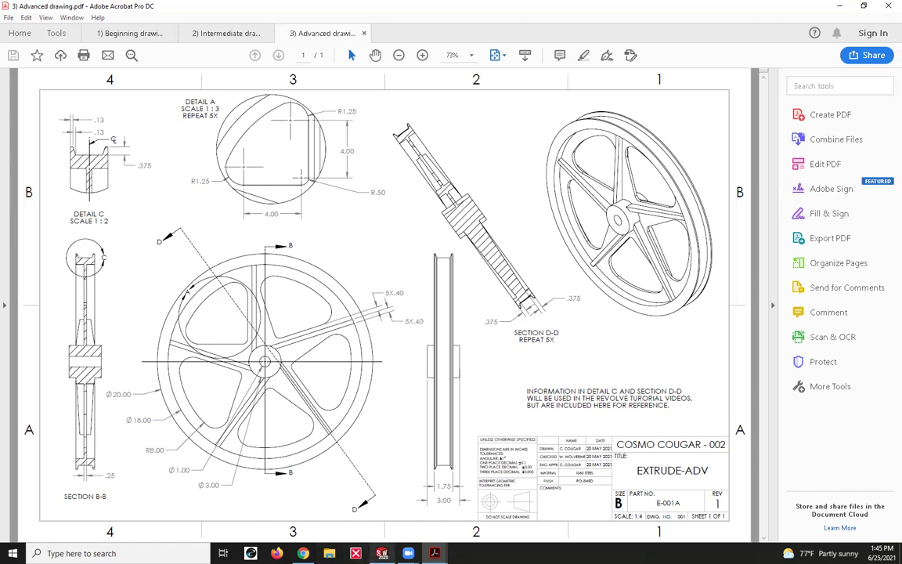
Switch to SOLIDWORKS, start a sketch on the Front Plane and draw a circle of about 2.35 in radius centred on the origin.
key("alt+Tab")
left_click(357, 184)
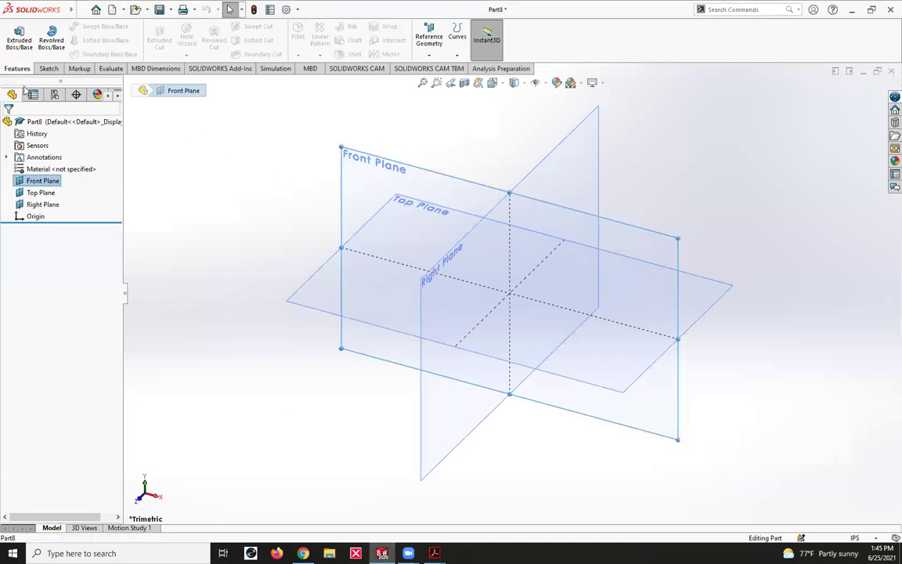
left_click(48, 68)
left_click(22, 41)
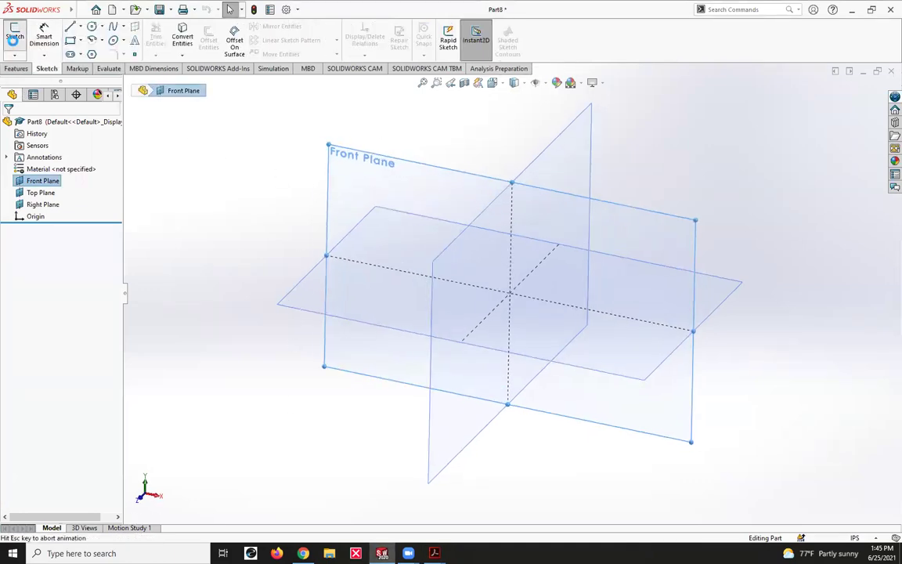
left_click(91, 26)
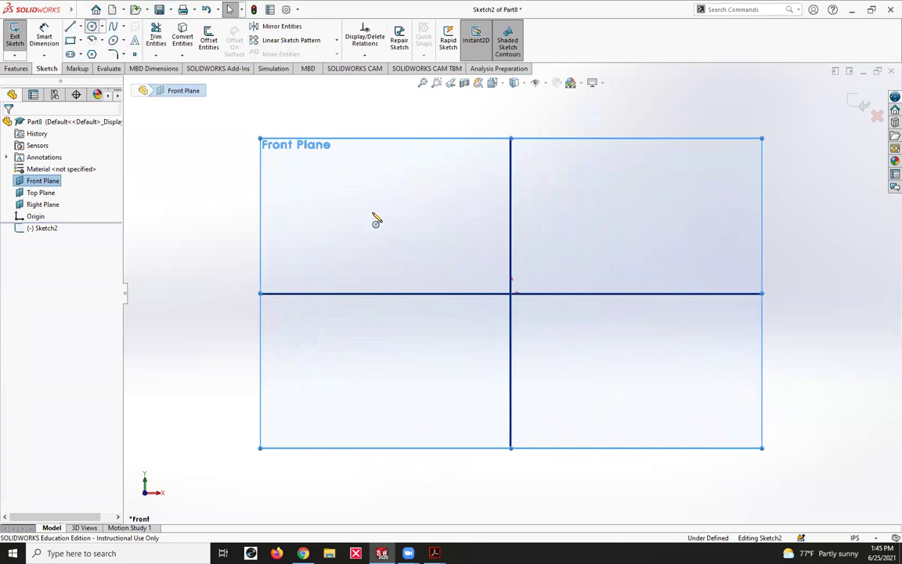
left_click(511, 295)
left_click(626, 422)
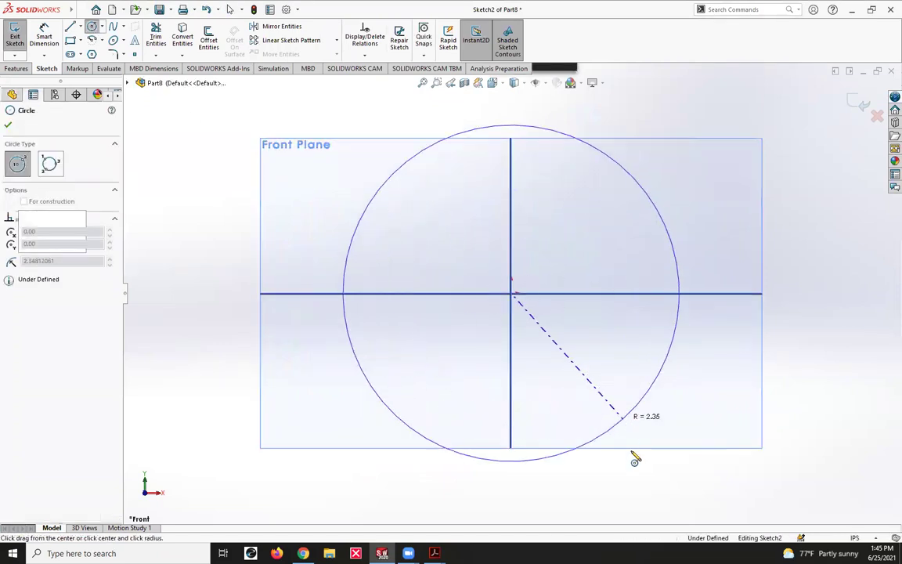
Dimension the circle's diameter to 20 in.
right_click_drag(650, 457, 648, 402)
left_click(643, 404)
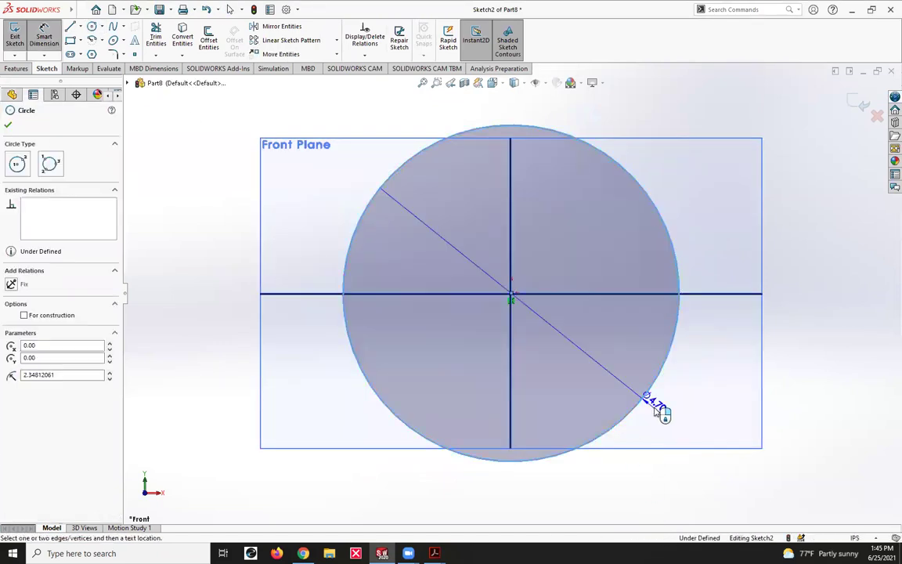
left_click(692, 423)
type("20")
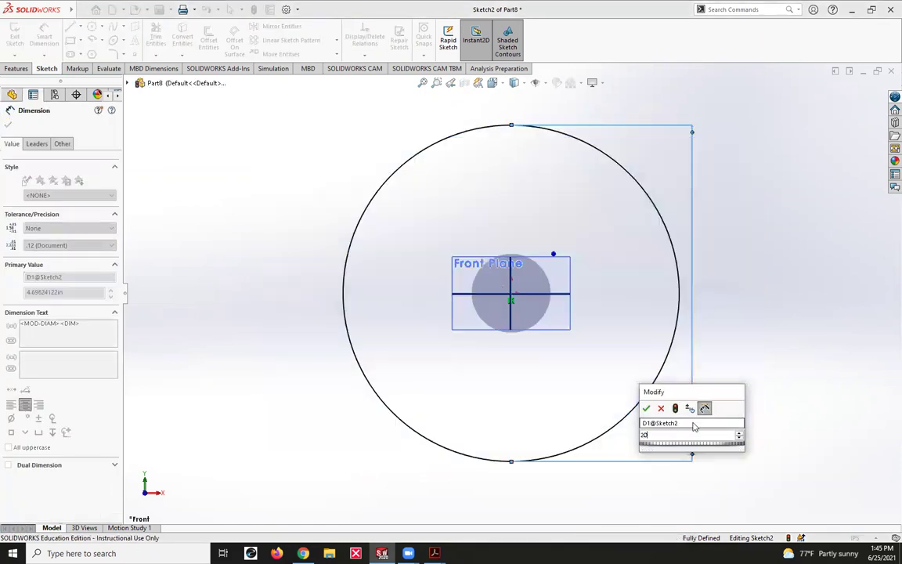
key("Return")
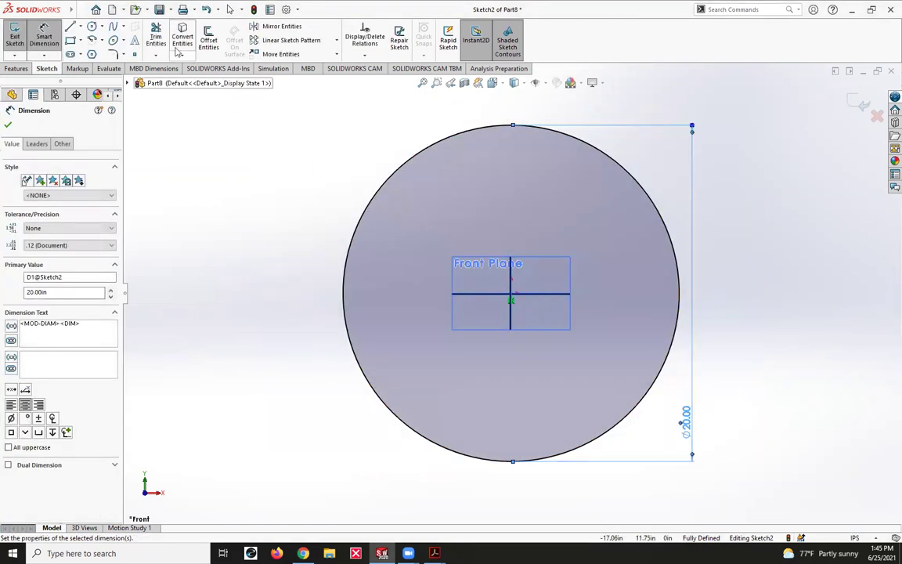
Draw a concentric circle inside the 20 in circle and dimension its diameter to 18 in.
left_click(93, 28)
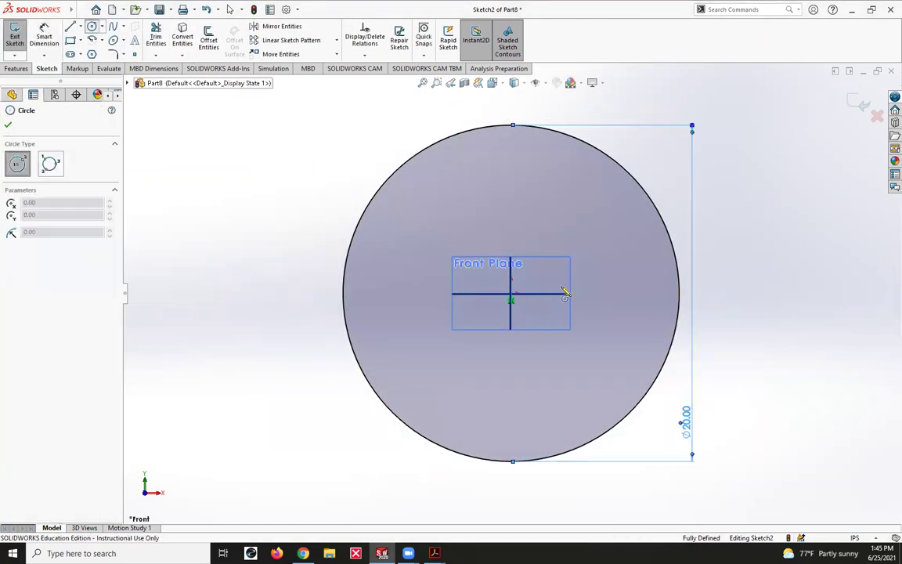
left_click(511, 292)
left_click(545, 371)
right_click_drag(547, 374, 549, 317)
left_click(579, 356)
left_click(602, 390)
type("18")
key("Return")
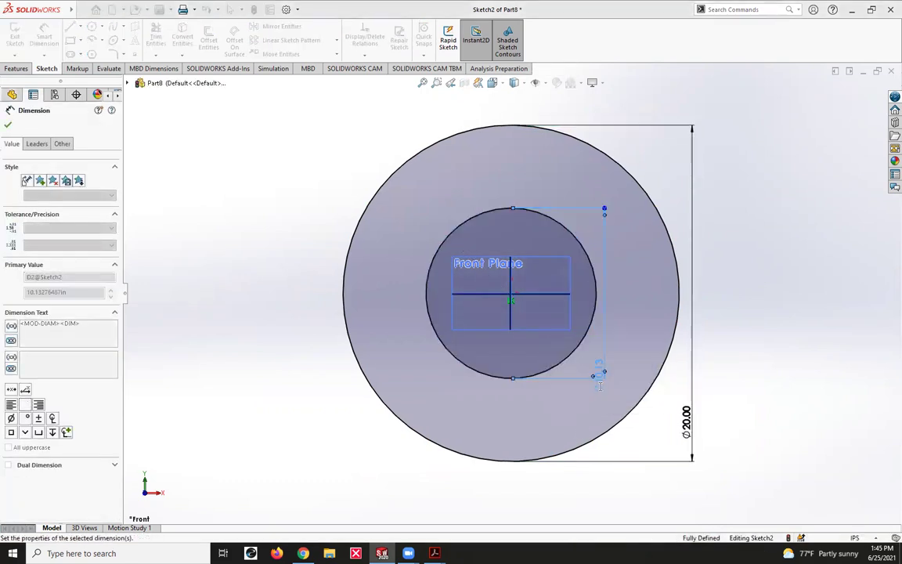
Extrude the ring profile 1.75 in with the Mid Plane end condition.
left_click(14, 69)
left_click(19, 39)
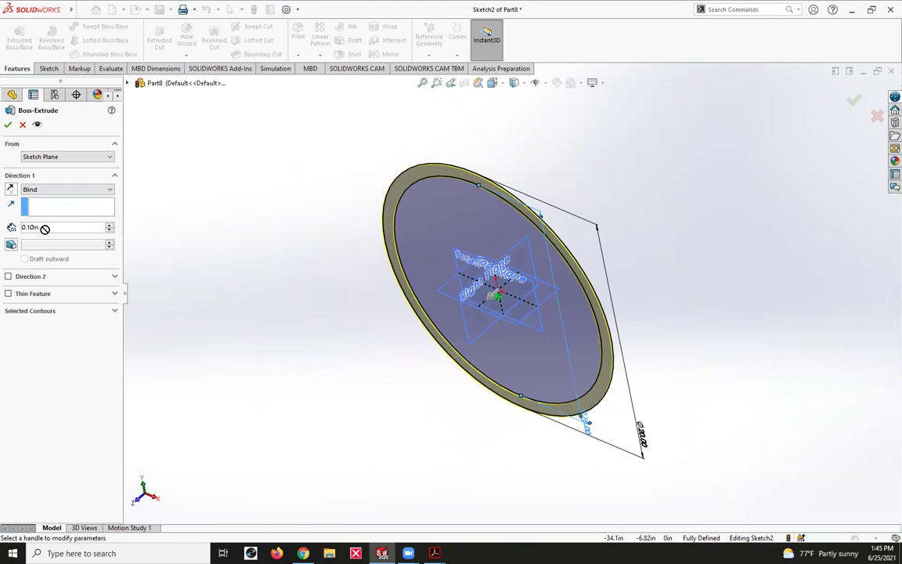
left_click_drag(44, 230, 2, 245)
type("1")
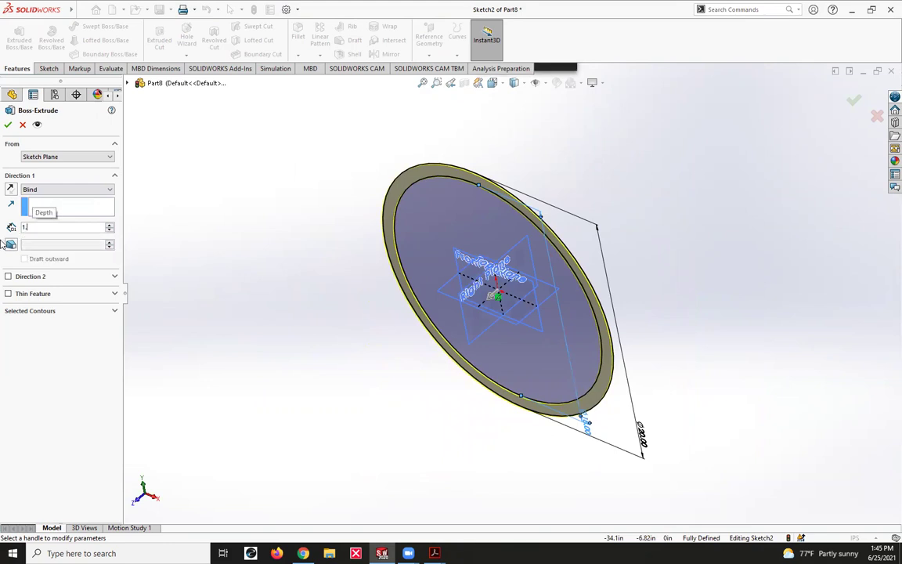
type(".75")
key("Return")
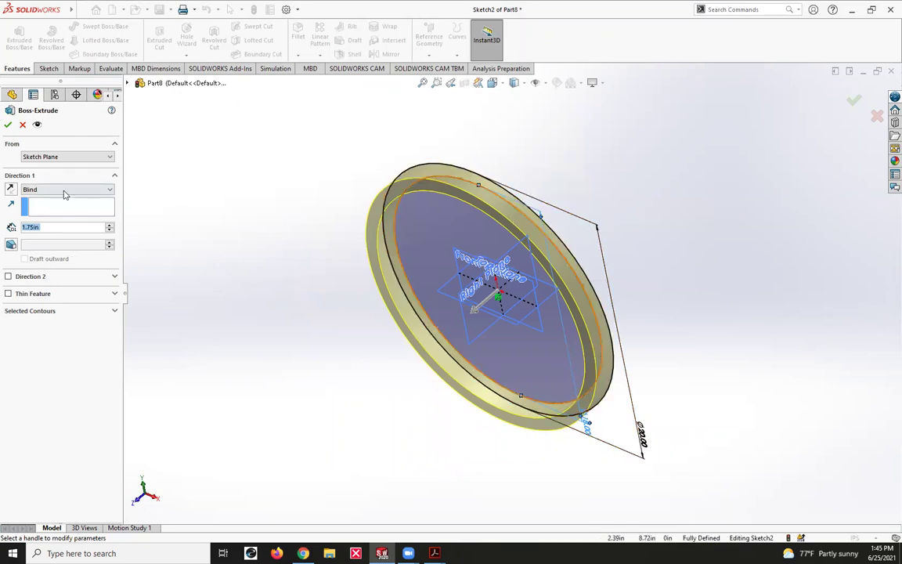
middle_click_drag(334, 187, 260, 197)
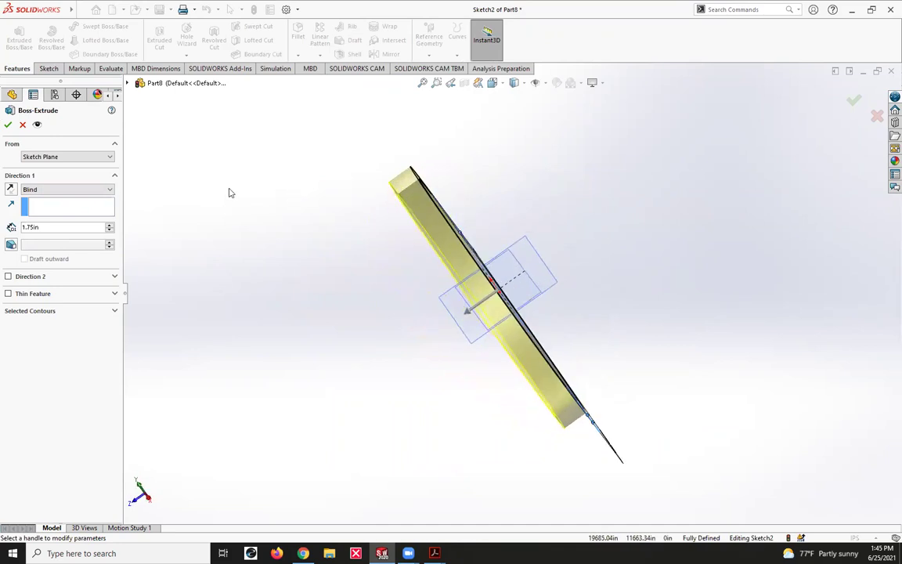
left_click(104, 191)
left_click(39, 234)
middle_click_drag(282, 310, 388, 298)
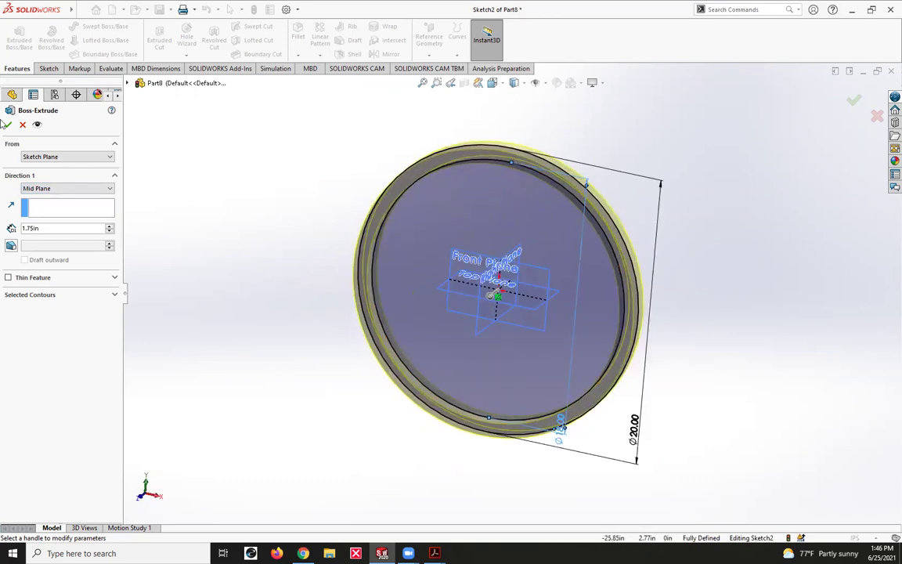
left_click(8, 126)
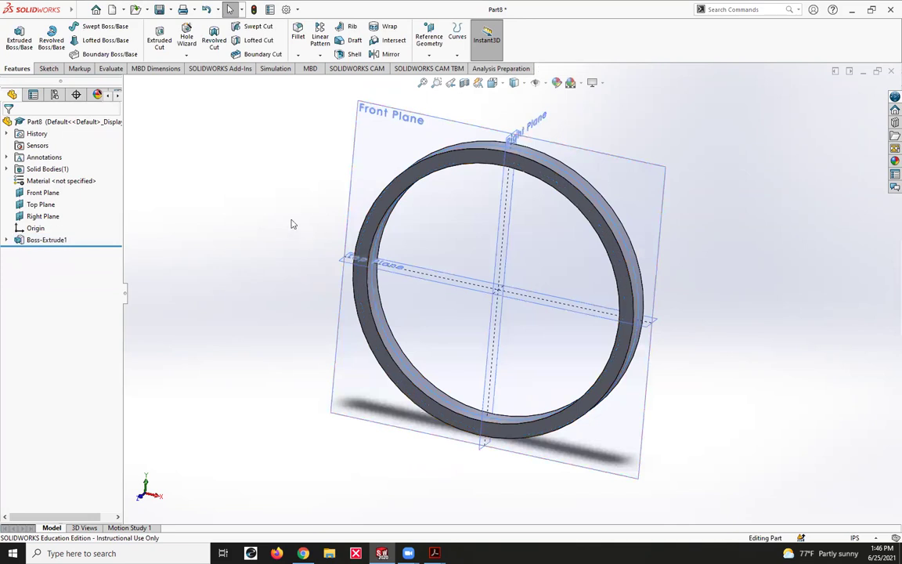
Start a sketch on the Front Plane and draw two concentric circles at the origin, the outer about 7.31 in in diameter.
left_click(358, 119)
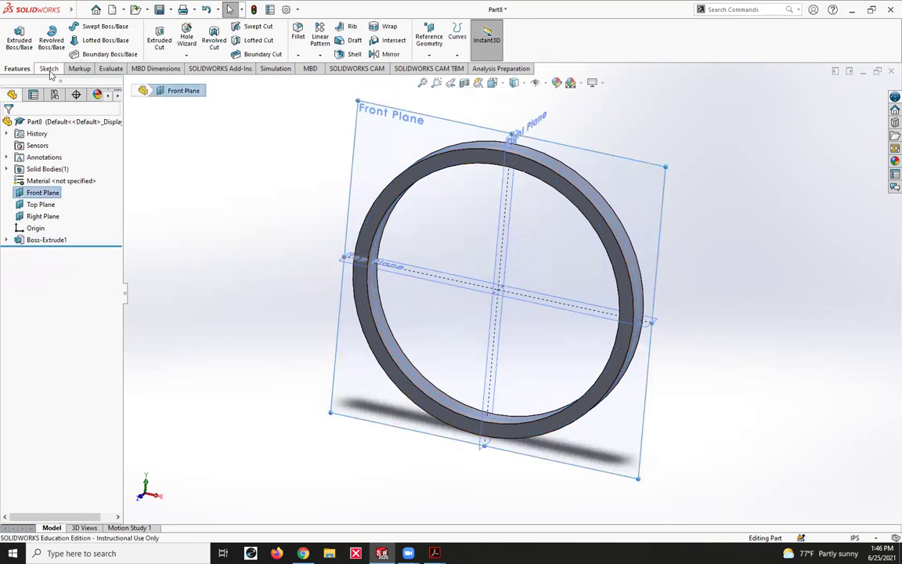
left_click(48, 68)
left_click(14, 35)
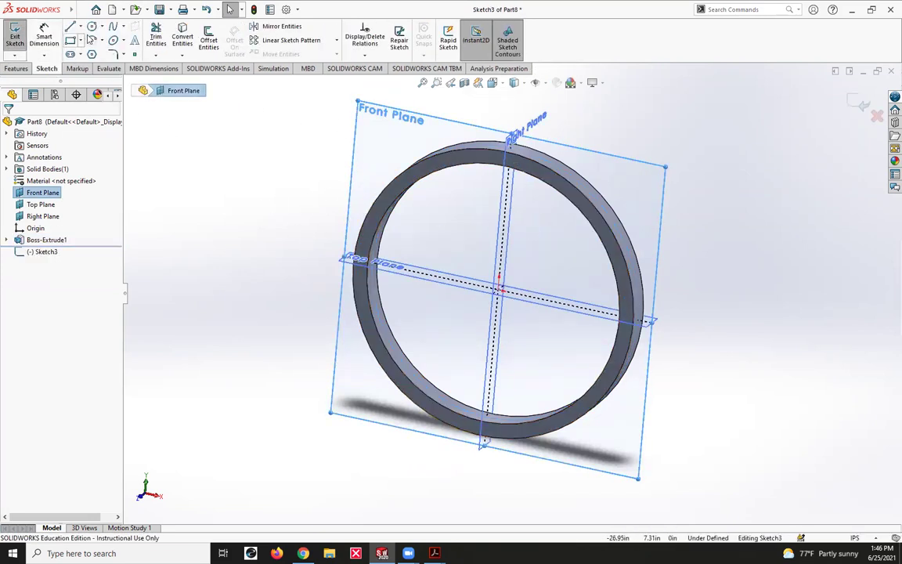
left_click(92, 26)
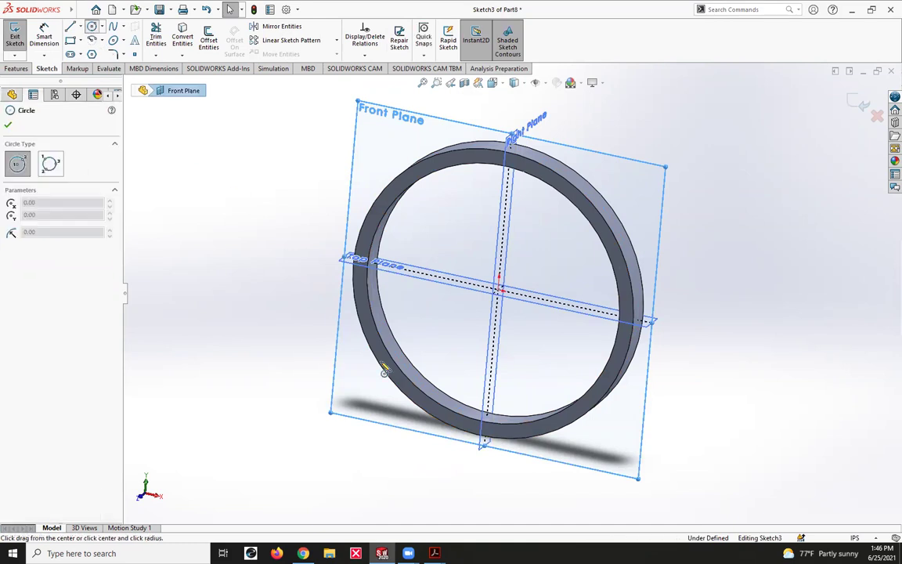
left_click(499, 290)
left_click(518, 341)
left_click(499, 291)
key("Escape")
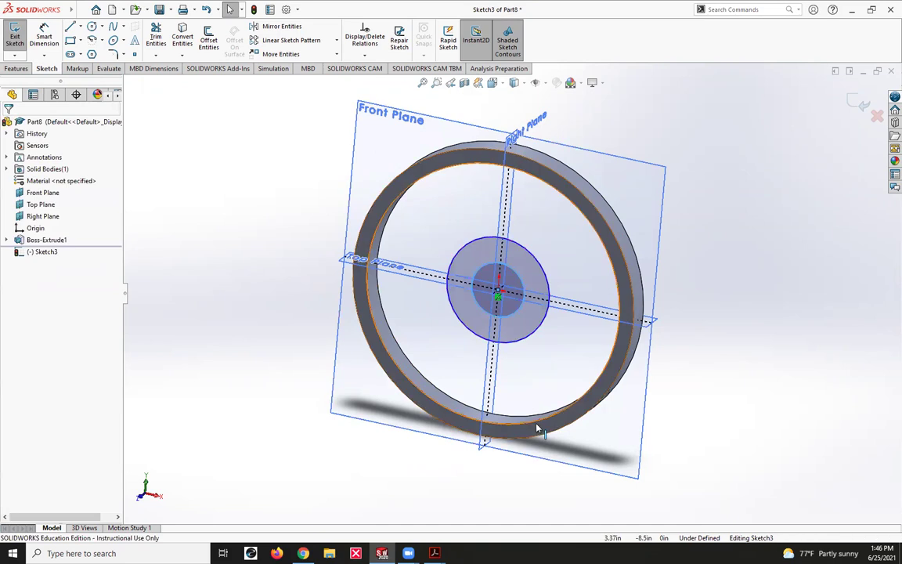
Dimension the inner hub circle to 1 in diameter and the outer hub circle to 3 in diameter.
left_click(528, 311)
left_click(549, 337)
type("1")
key("Return")
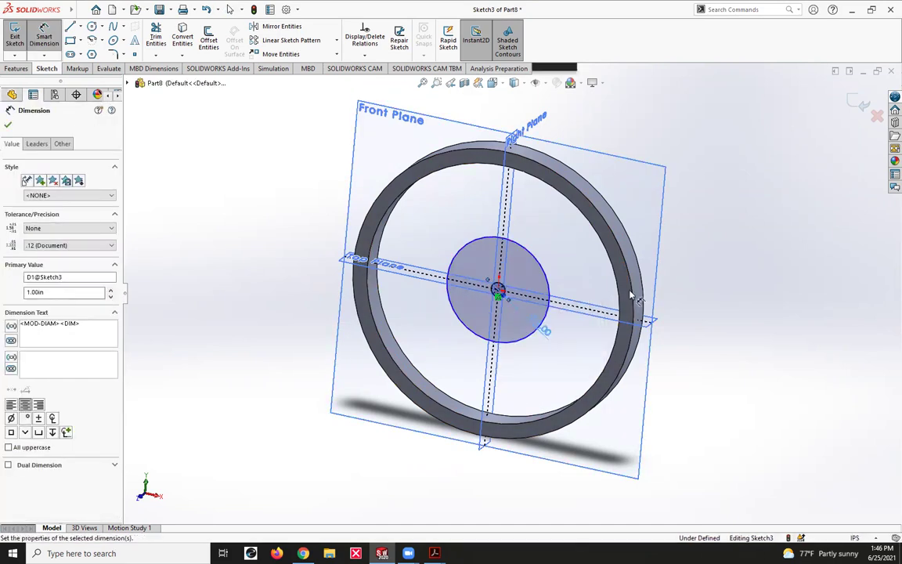
left_click(548, 294)
left_click(544, 329)
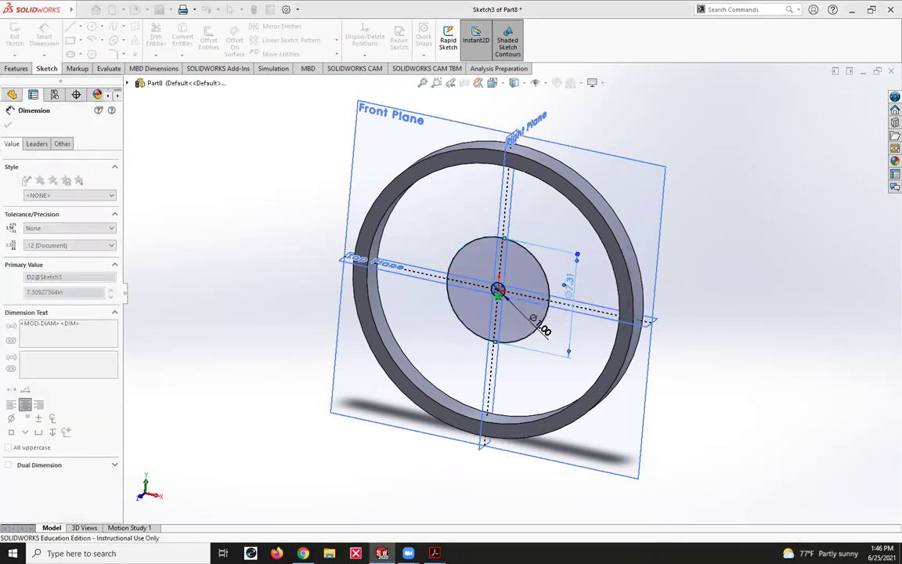
type("1")
key("Return")
Extrude the hub profile 3 in with the Mid Plane end condition.
left_click(16, 69)
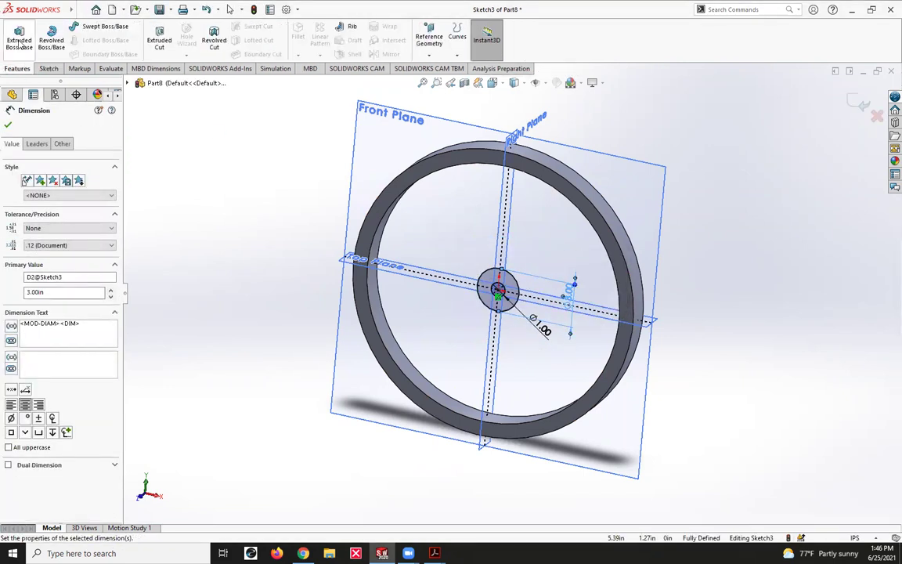
left_click(18, 36)
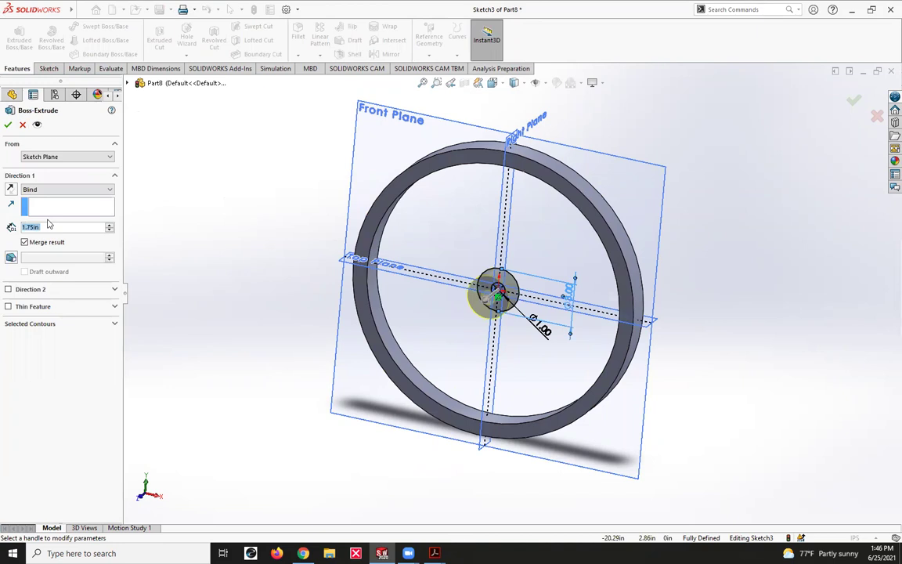
type("3")
key("Return")
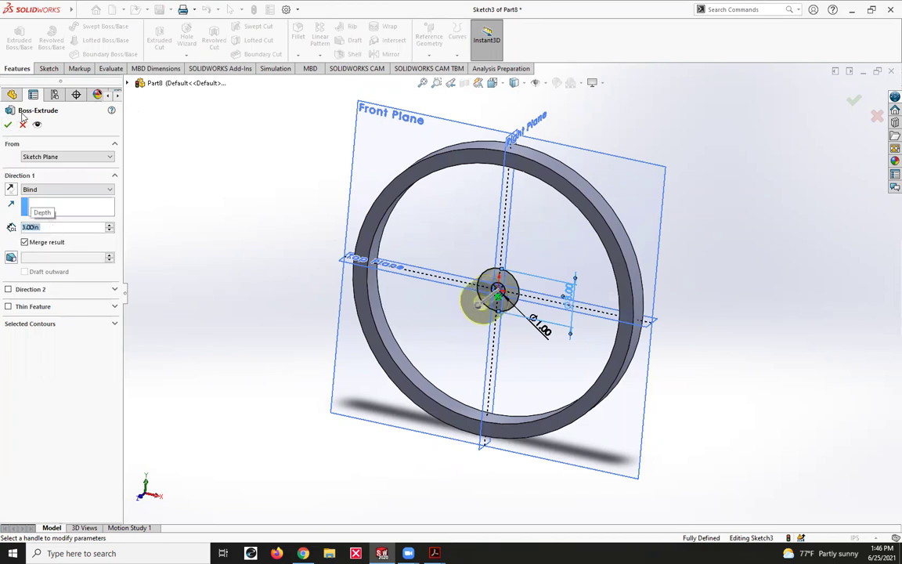
left_click(33, 190)
left_click(37, 244)
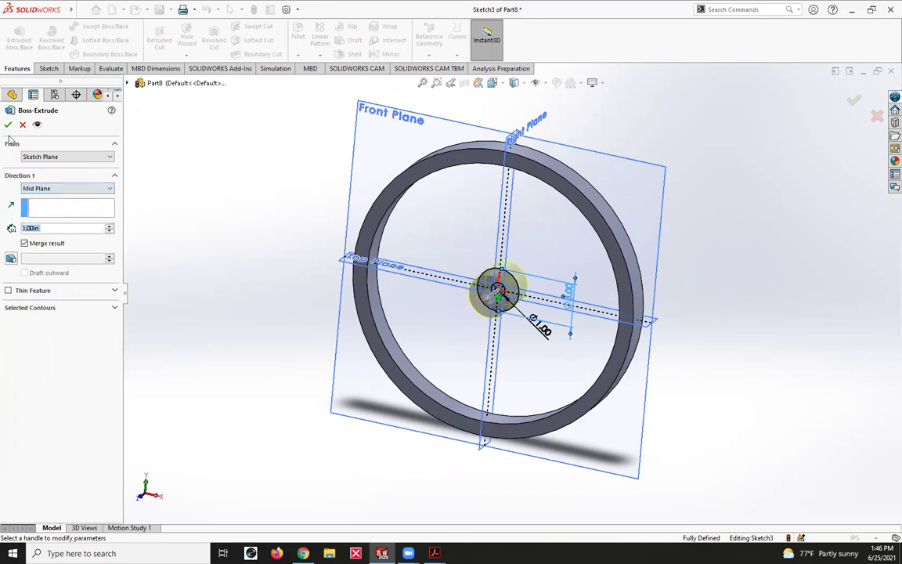
key("Return")
Inspect the part's solid bodies by highlighting the rim body and the hub body in turn.
middle_click_drag(757, 298, 689, 385)
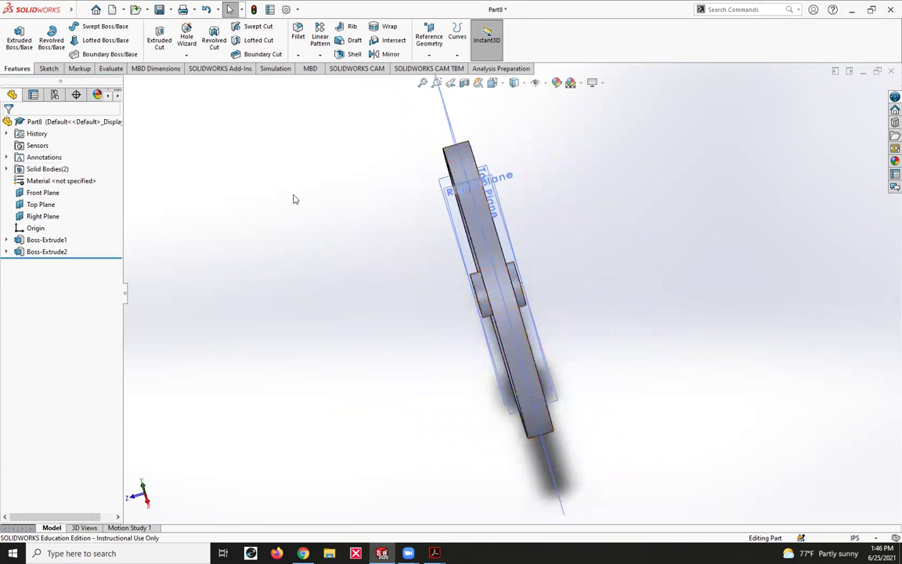
left_click(7, 169)
left_click(60, 181)
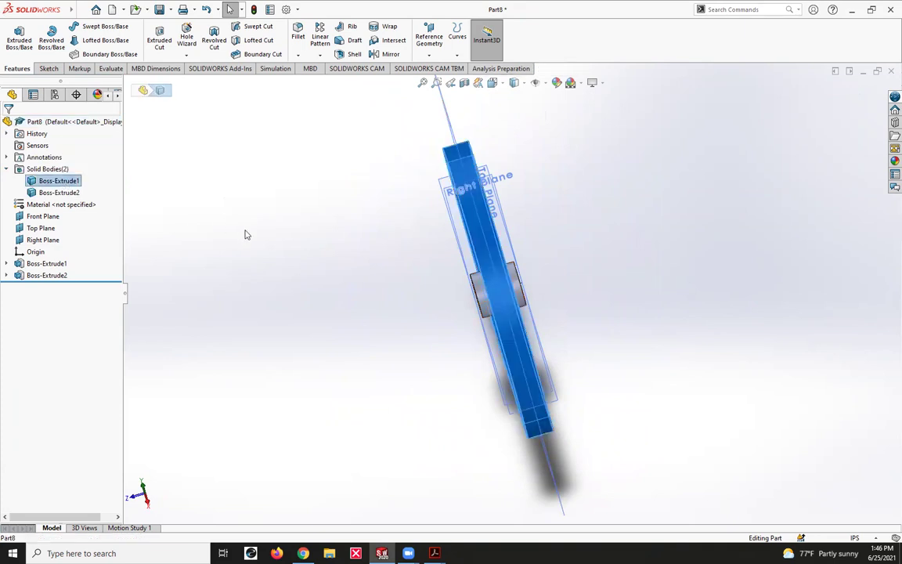
key("ctrl+7")
left_click(51, 192)
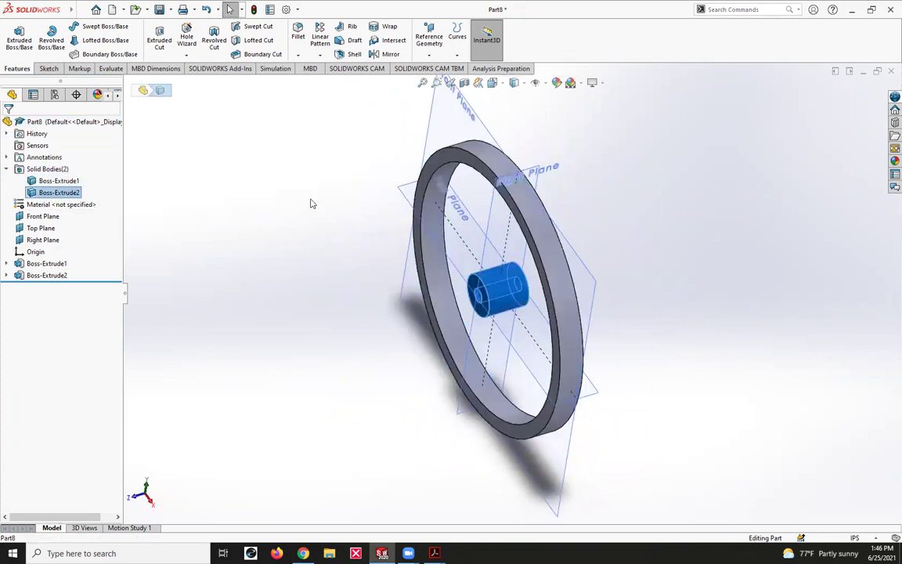
left_click(321, 178)
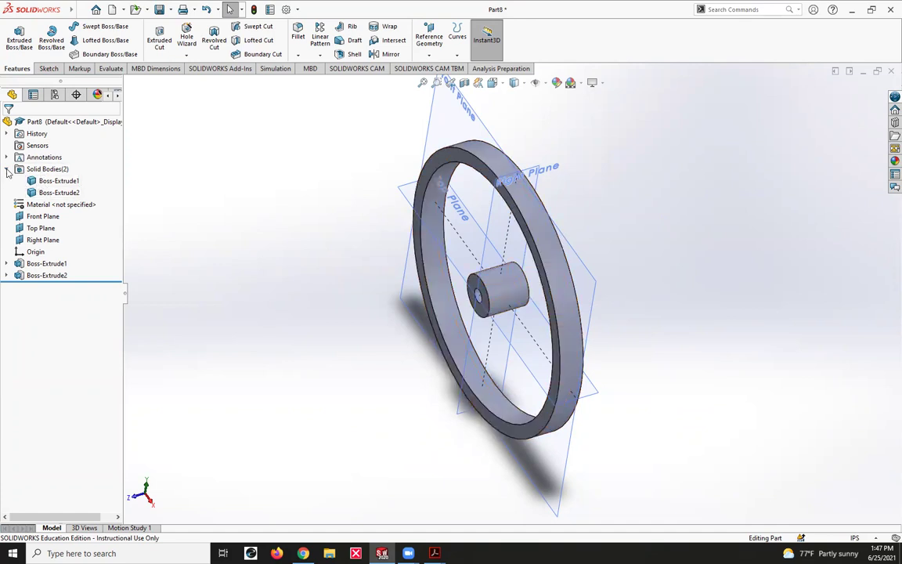
left_click(6, 169)
Start a new sketch on the Front Plane in a face-on view and activate the Circle tool.
middle_click_drag(292, 267, 380, 263)
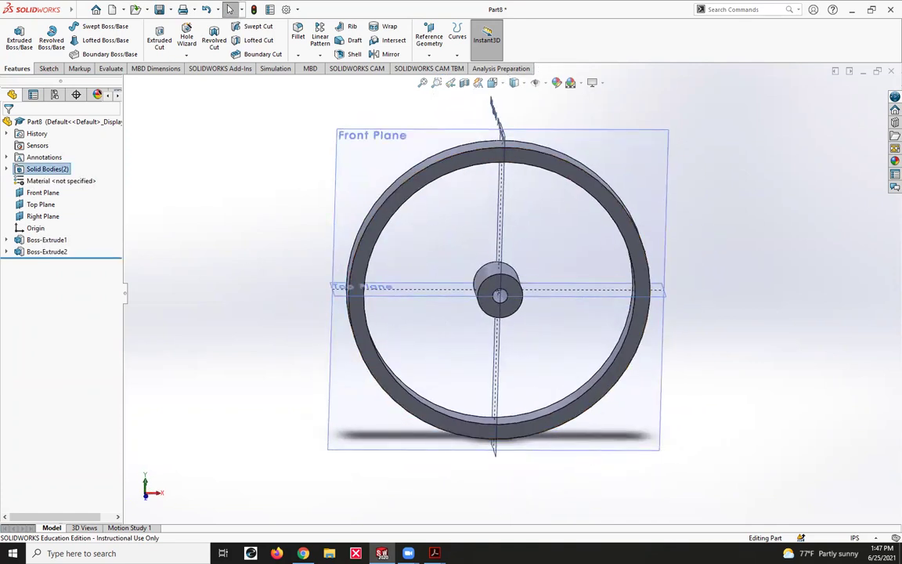
left_click(554, 505)
left_click(374, 155)
key("ctrl+8")
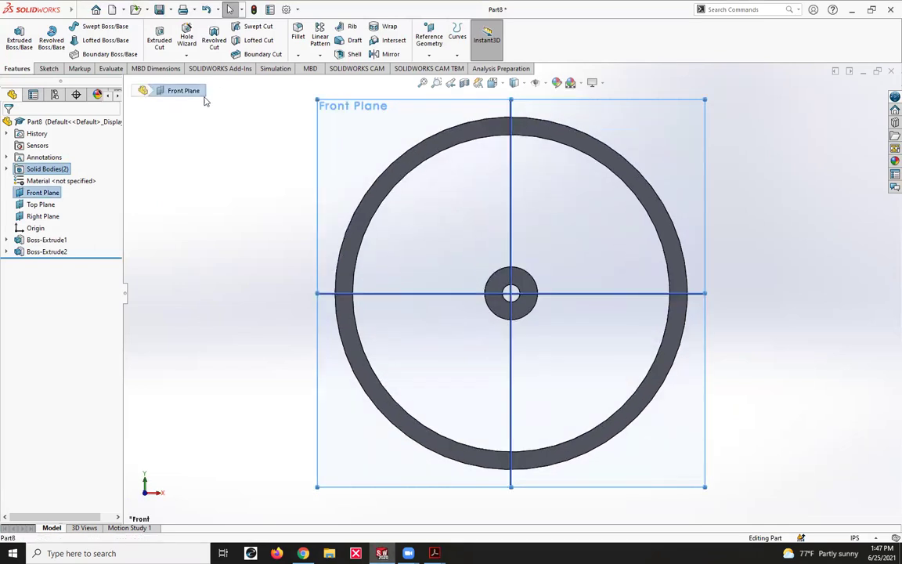
left_click(45, 69)
left_click(14, 35)
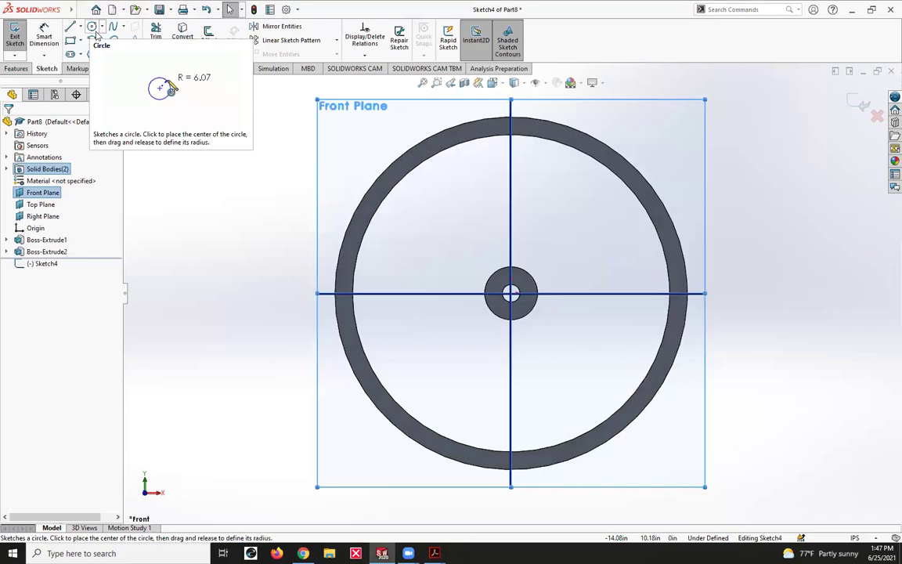
left_click(95, 31)
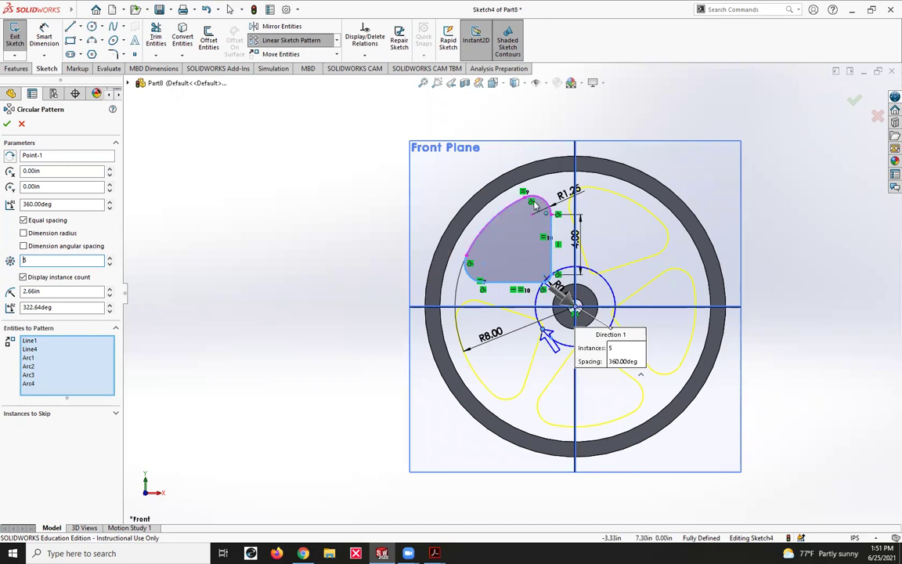
Switch to Adobe Acrobat and review the wheel in the Advanced drawing PDF.
mouse_move(435, 553)
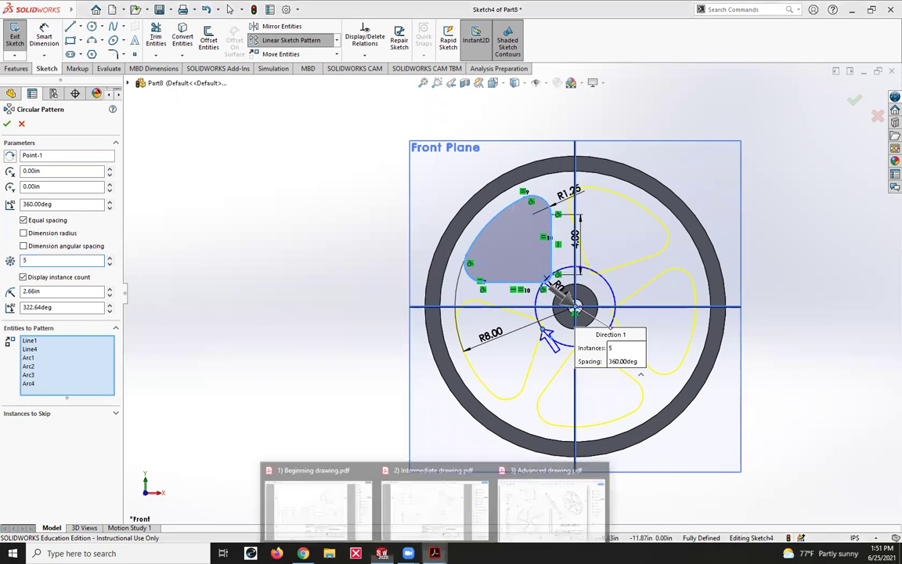
left_click(474, 443)
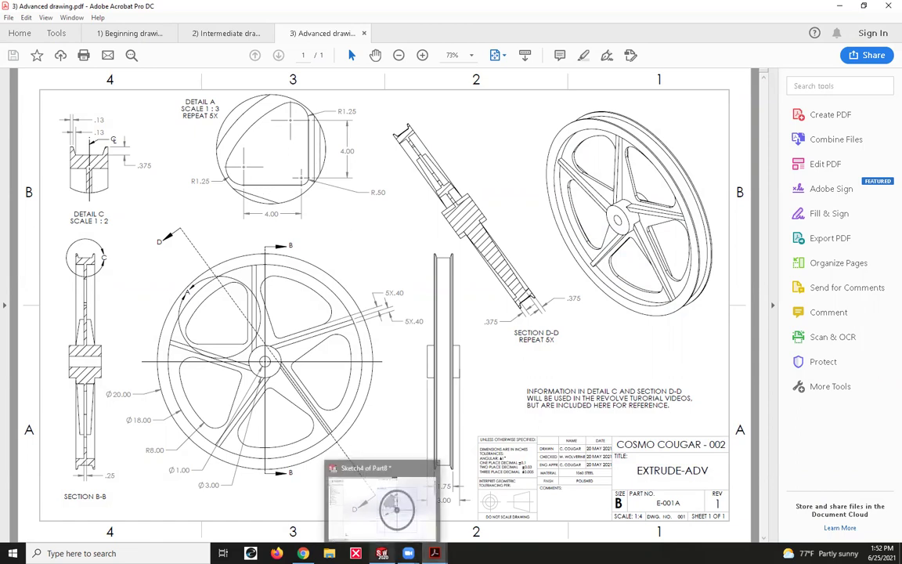
Switch to SOLIDWORKS and apply the circular sketch pattern of the cutout profile with 5 equally spaced instances over 360°.
left_click(381, 553)
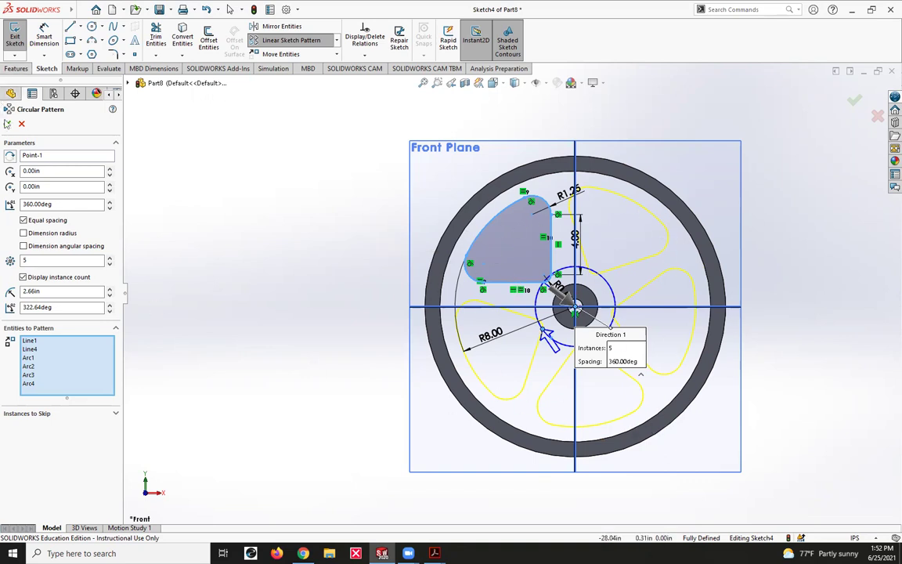
left_click(7, 125)
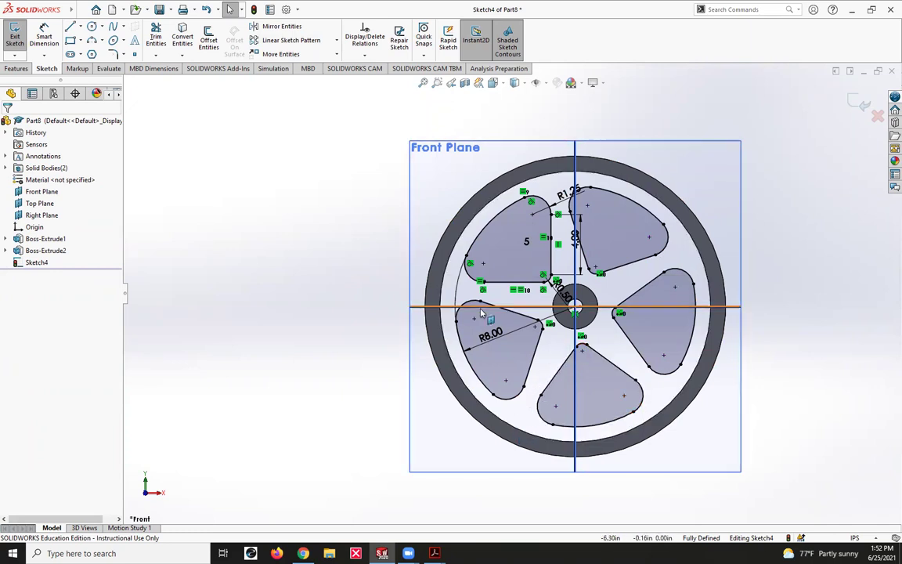
left_click(91, 25)
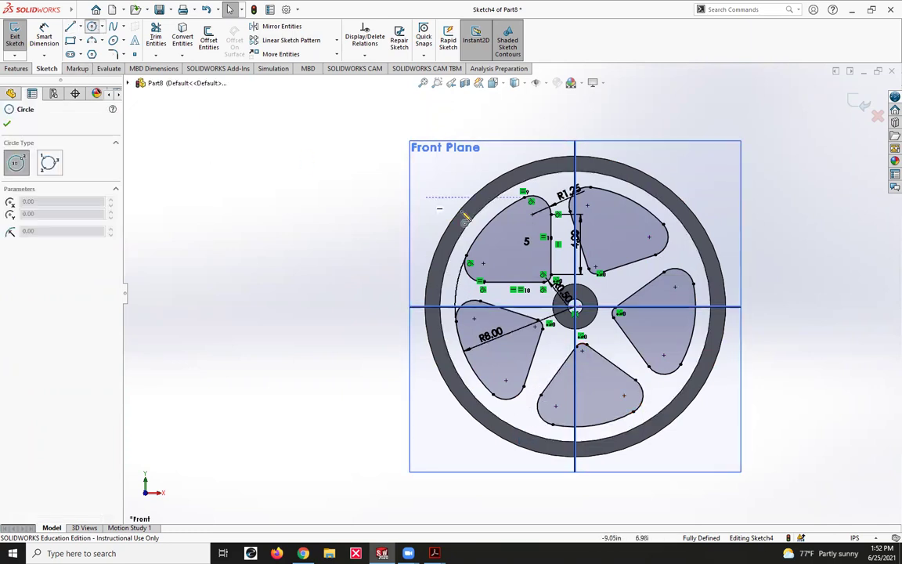
key("Escape")
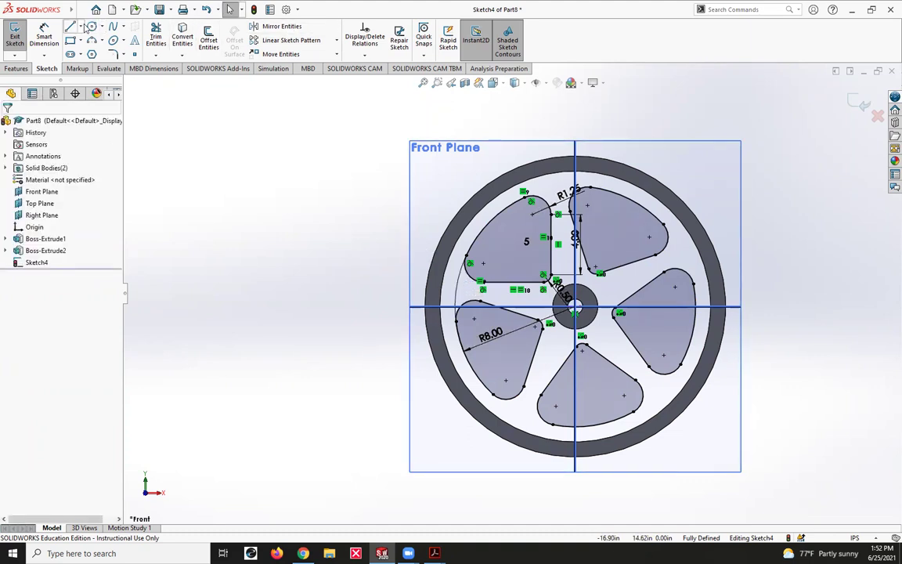
Convert the rim's inner edge and the hub's outer edge into entities of the web sketch.
left_click(183, 33)
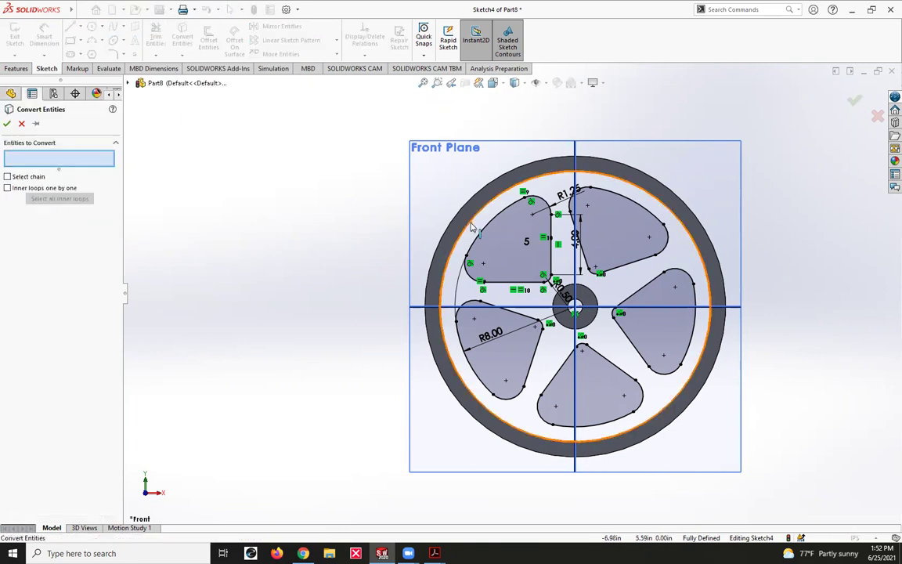
left_click(475, 228)
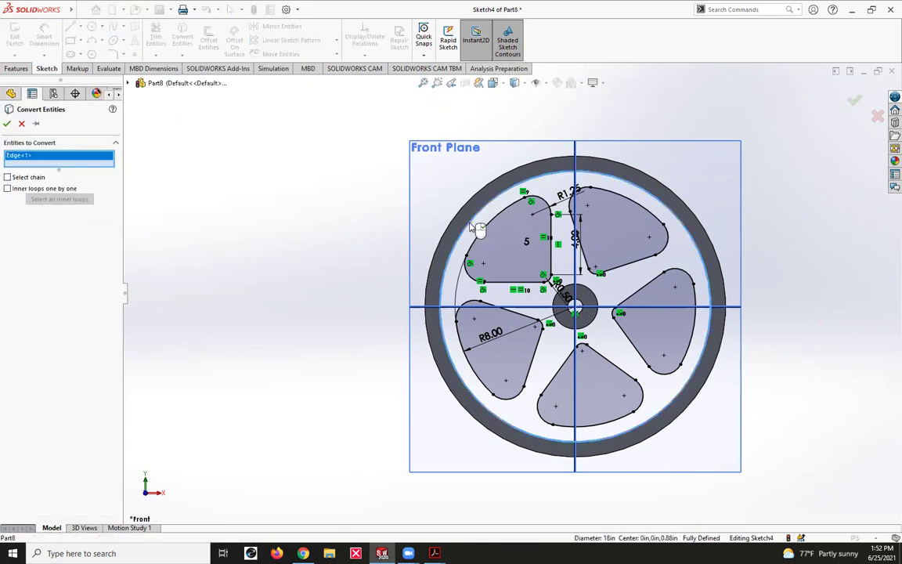
left_click(558, 296)
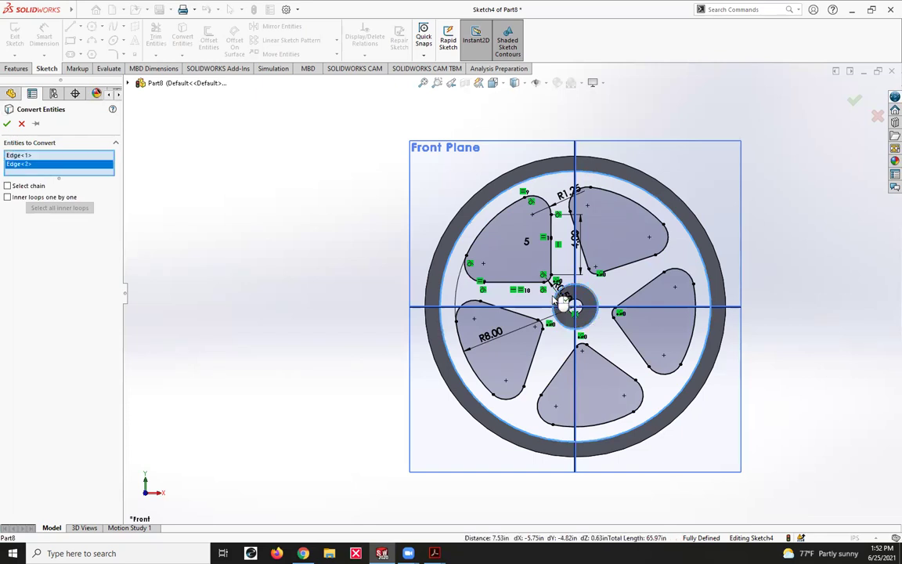
left_click(7, 124)
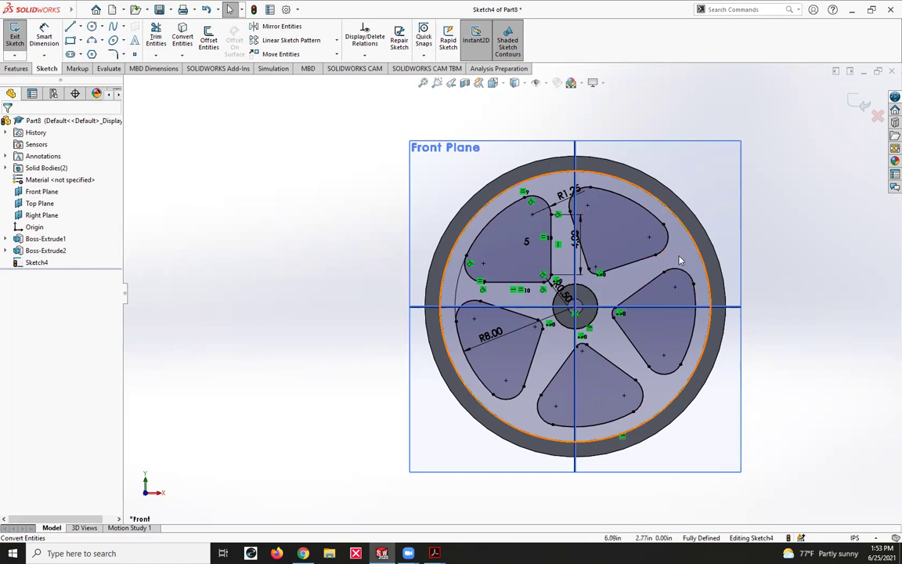
Extrude the web sketch 0.25 in with the Mid Plane end condition and Merge result turned off.
left_click(16, 69)
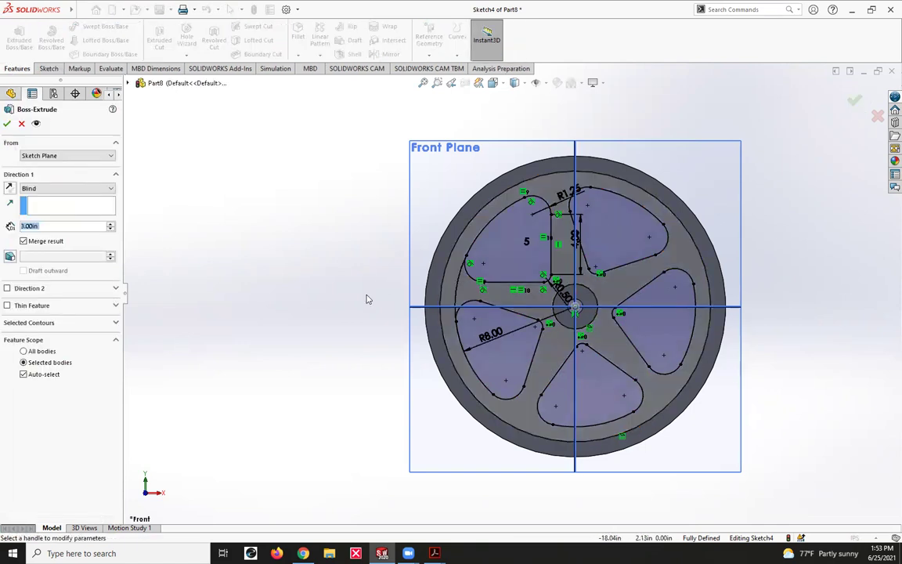
middle_click_drag(418, 340, 387, 288)
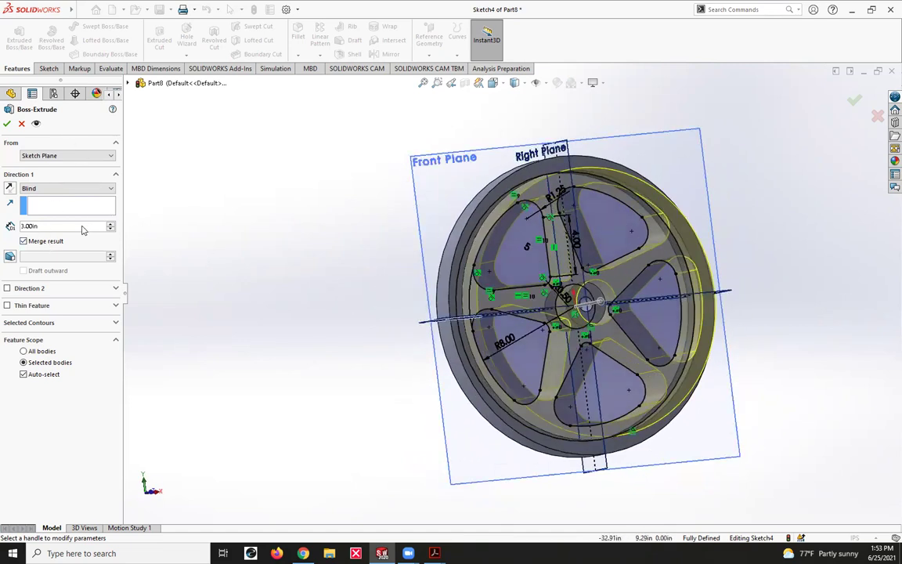
left_click_drag(39, 226, 22, 227)
type(".25")
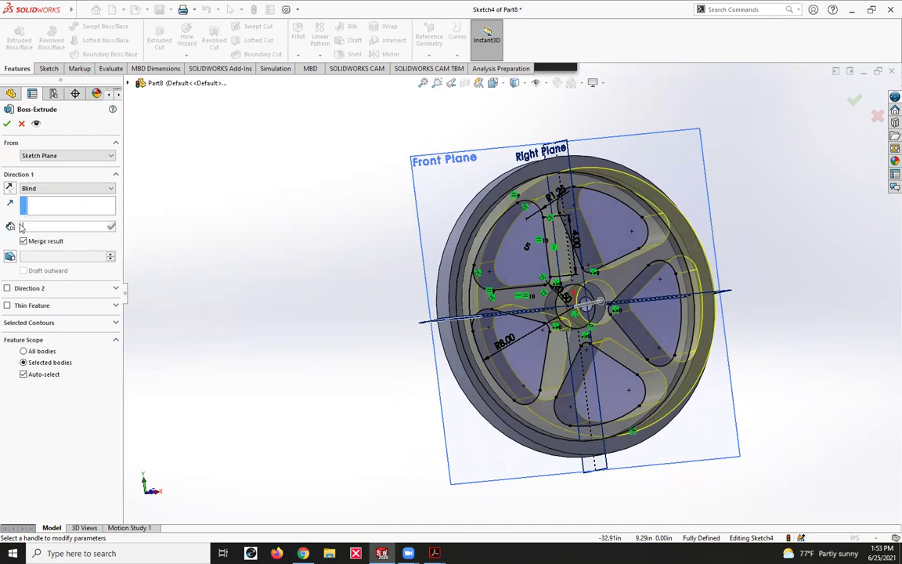
key("Return")
left_click(45, 189)
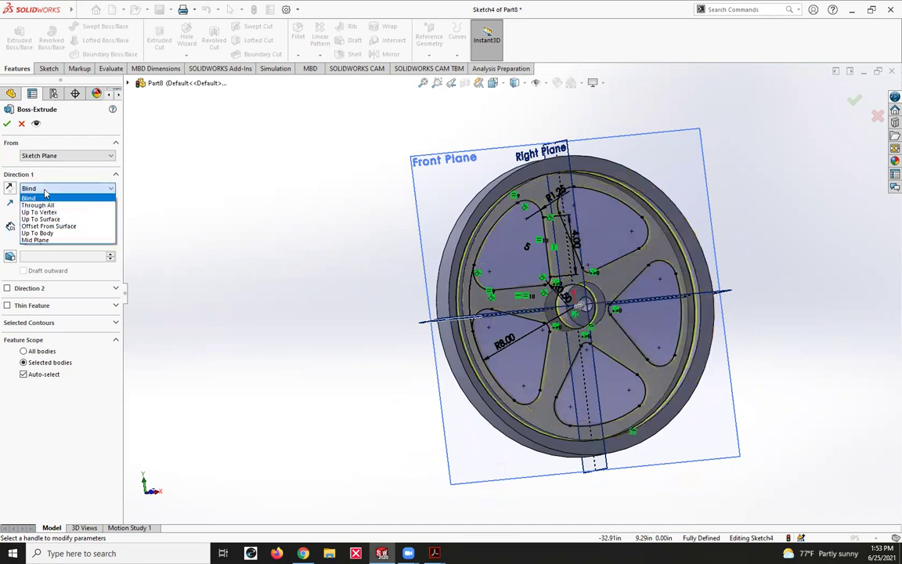
left_click(54, 242)
middle_click_drag(307, 306, 36, 247)
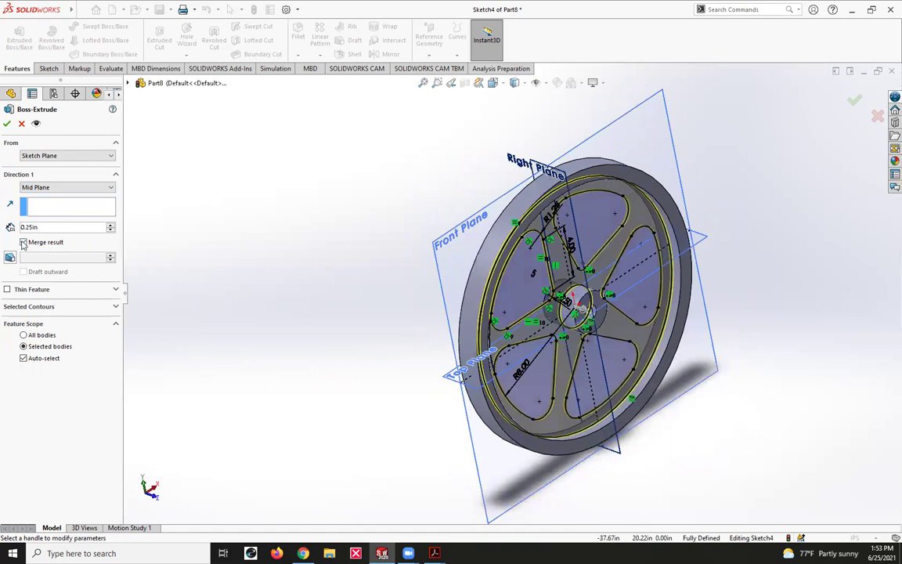
left_click(22, 243)
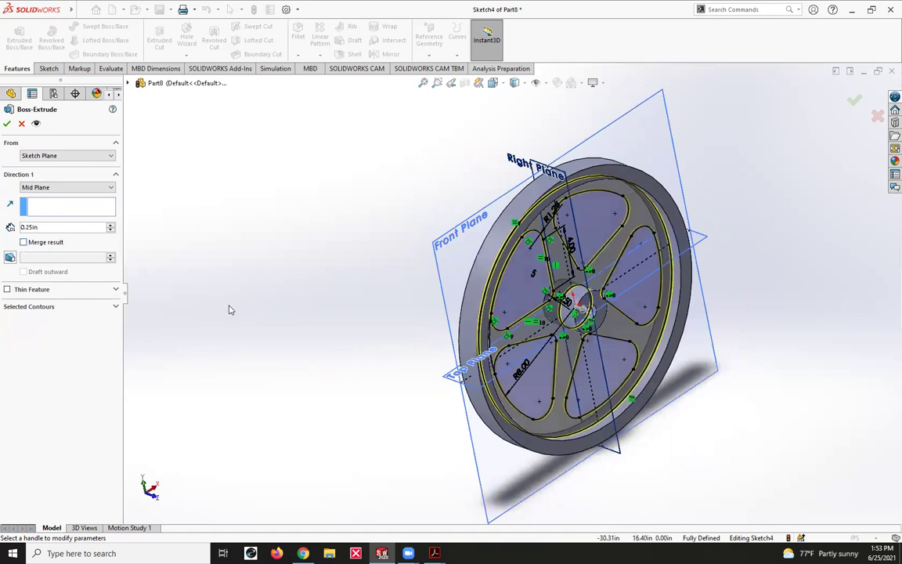
left_click(7, 123)
Expand the solid bodies list and edit the web extrusion to merge its result with the rim and hub.
middle_click_drag(374, 222, 347, 185)
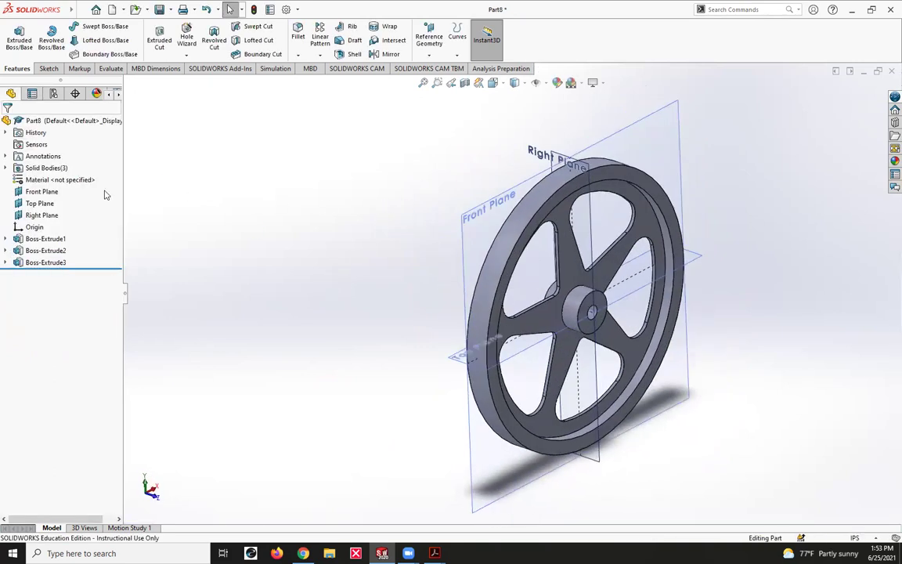
left_click(6, 167)
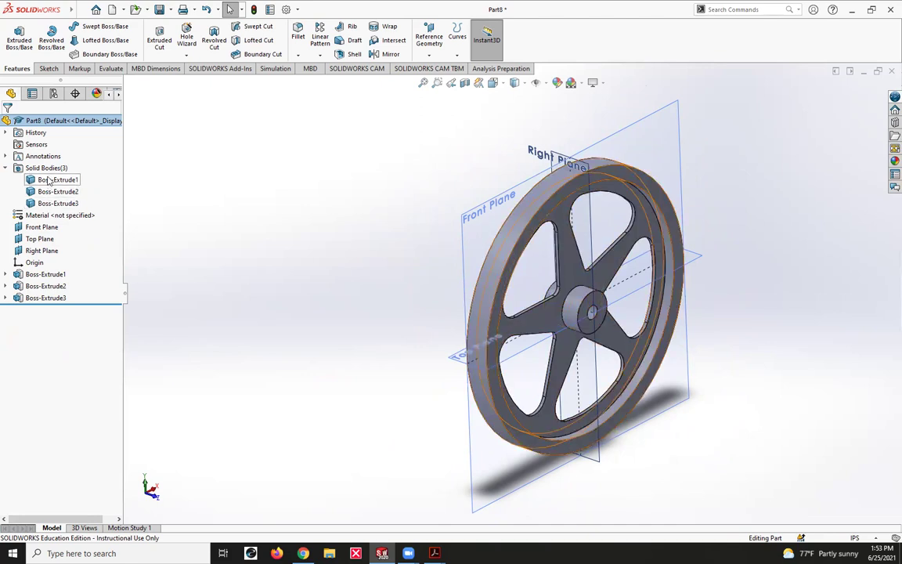
right_click(35, 299)
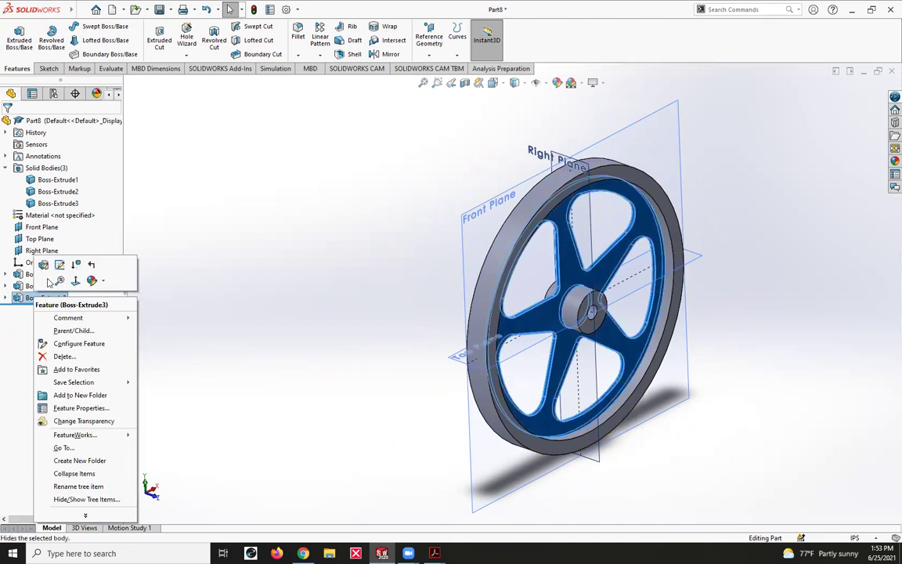
left_click(59, 269)
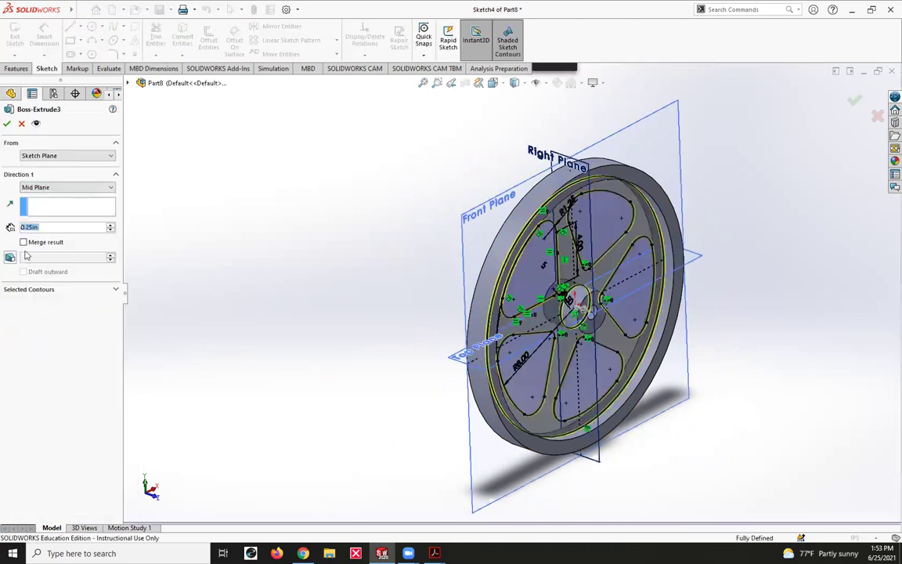
left_click(23, 243)
left_click(7, 123)
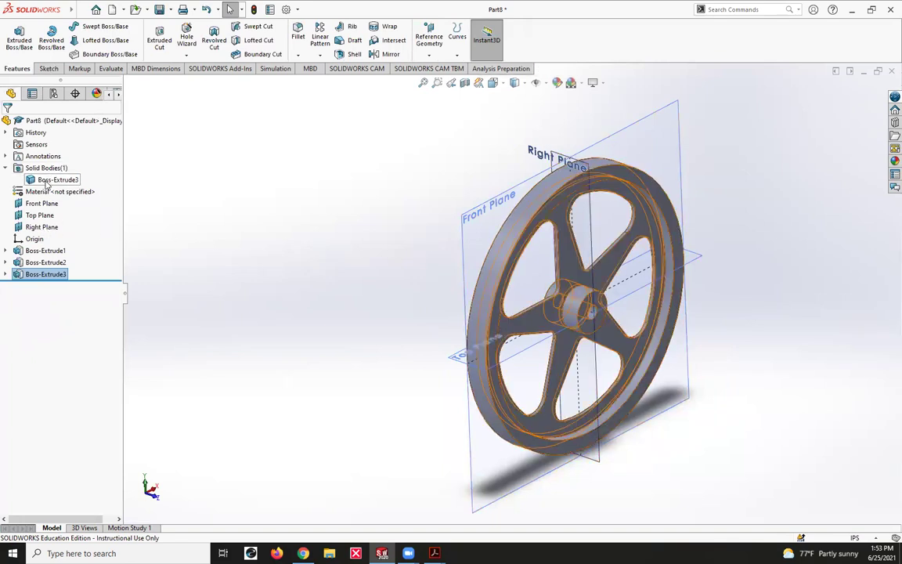
left_click(46, 182)
left_click(275, 225)
Turn the wheel face-on to the Front Plane, review the Advanced drawing PDF in Adobe Acrobat, and return to SOLIDWORKS.
middle_click_drag(722, 298, 739, 258)
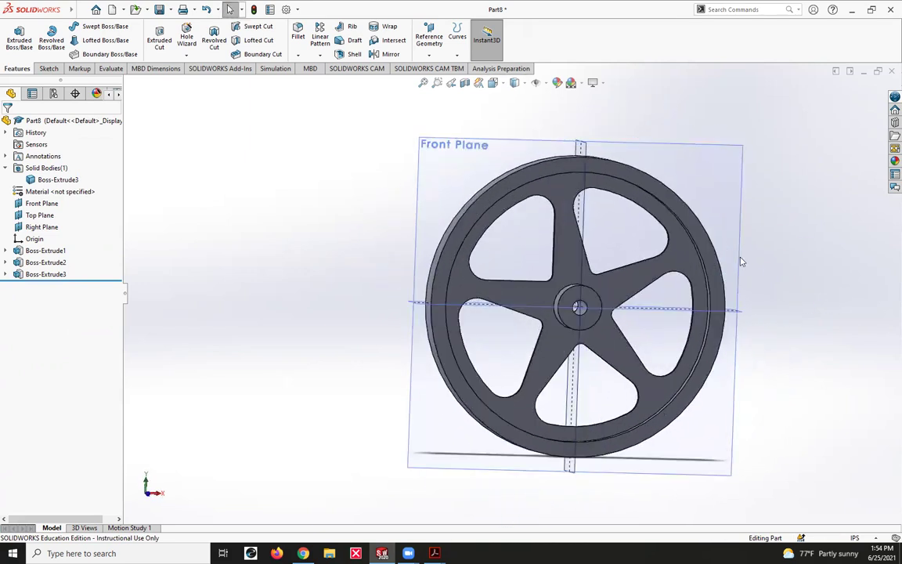
left_click(703, 199)
key("ctrl+8")
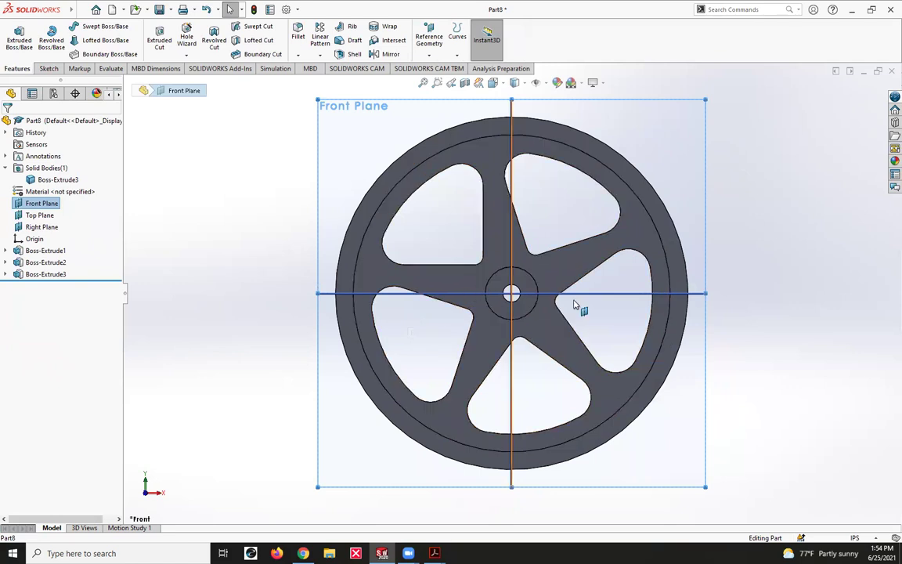
mouse_move(435, 552)
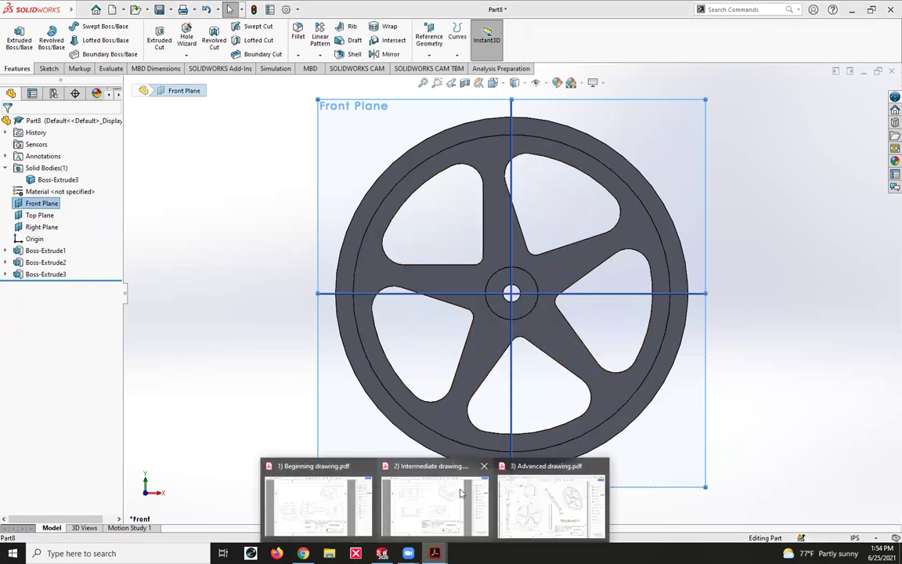
left_click(562, 505)
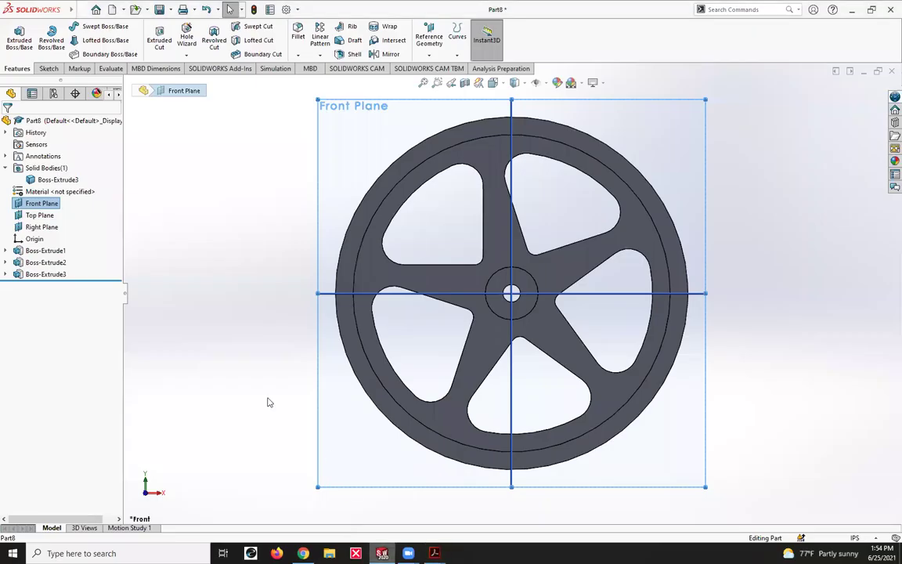
left_click(382, 553)
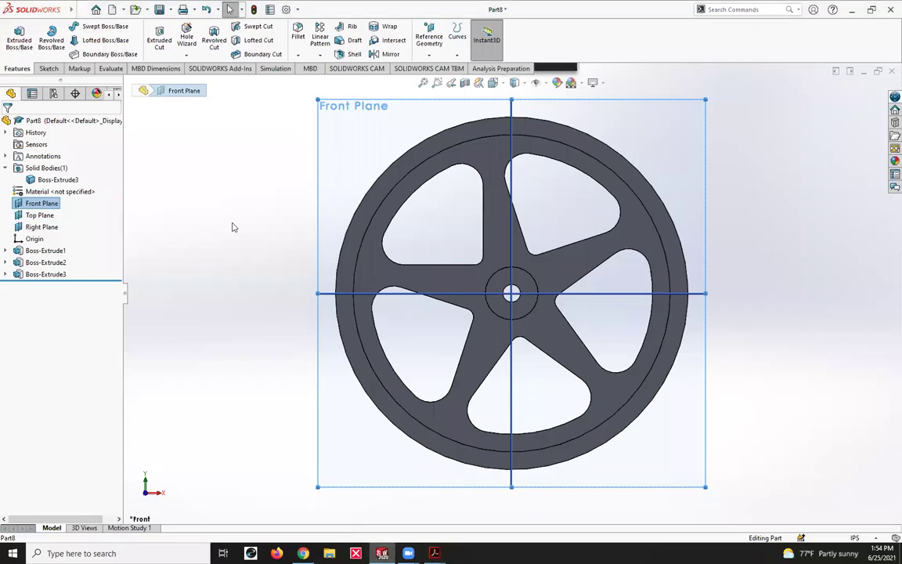
Start a sketch on the web's front face and draw a line about 7.54 in long from the hub edge to the rim's inner edge along the upper-right spoke.
left_click(551, 271)
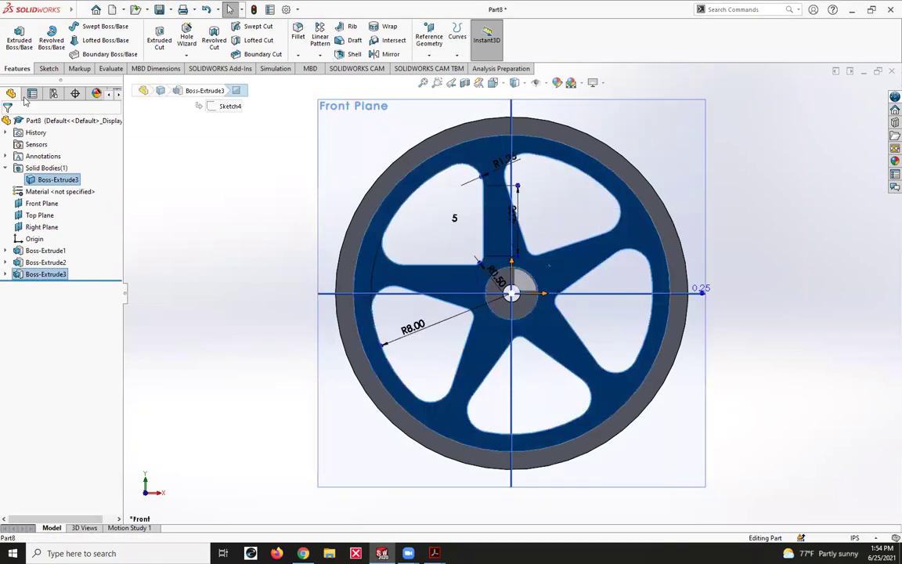
left_click(46, 69)
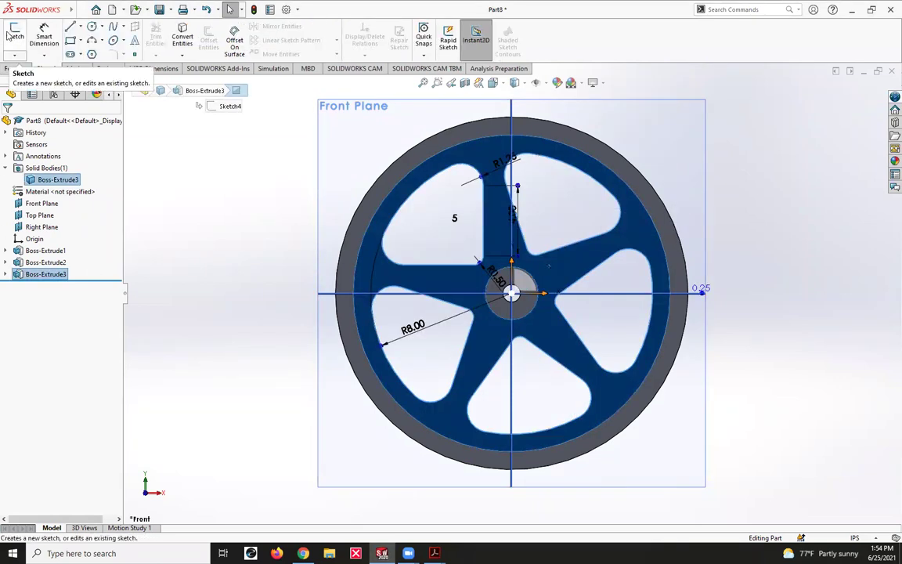
left_click(15, 35)
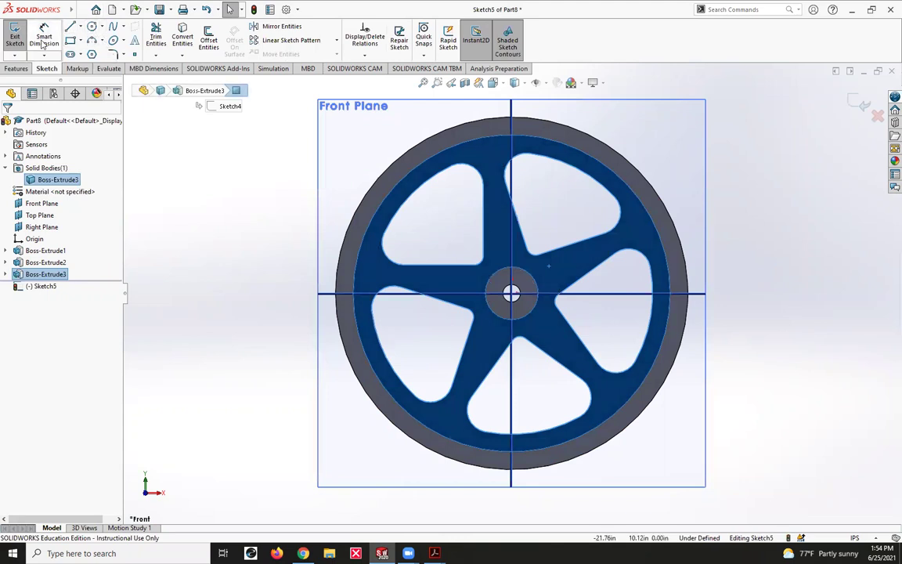
left_click(70, 25)
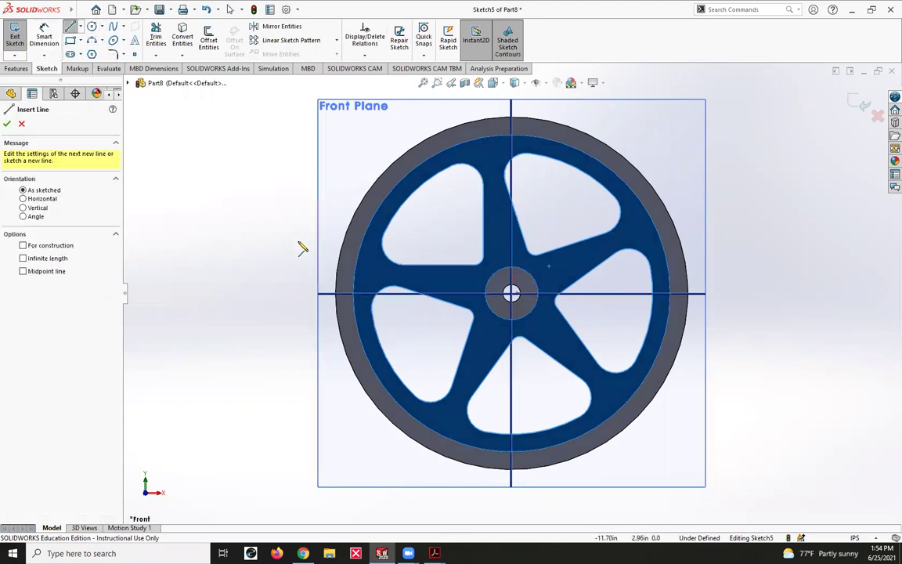
left_click(535, 279)
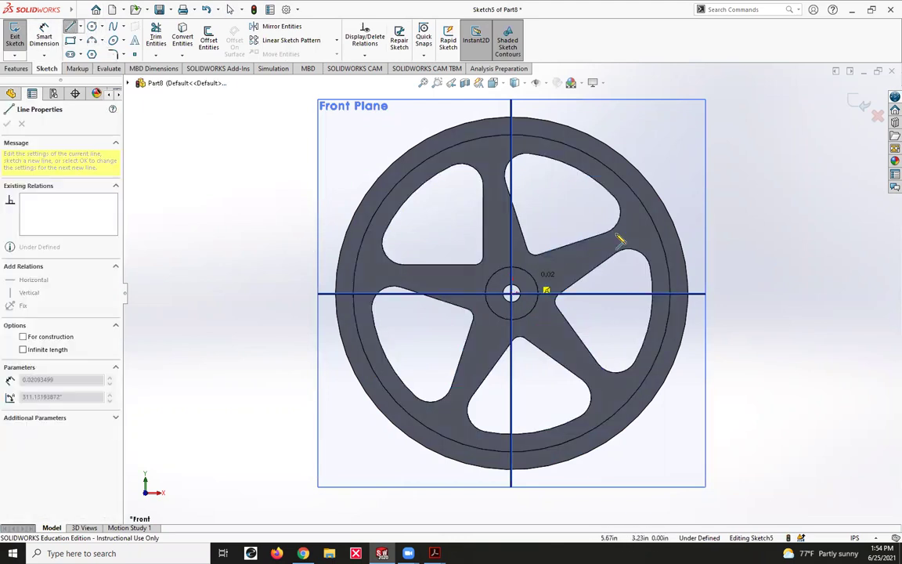
left_click(654, 217)
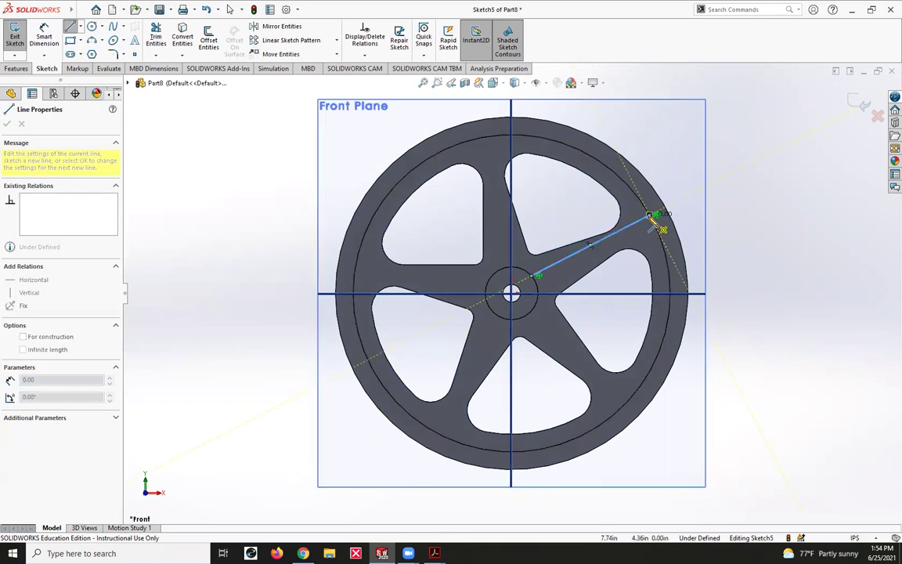
key("Escape")
Make the sketched line parallel to the adjacent straight edge of the upper-right cutout.
left_click(581, 253)
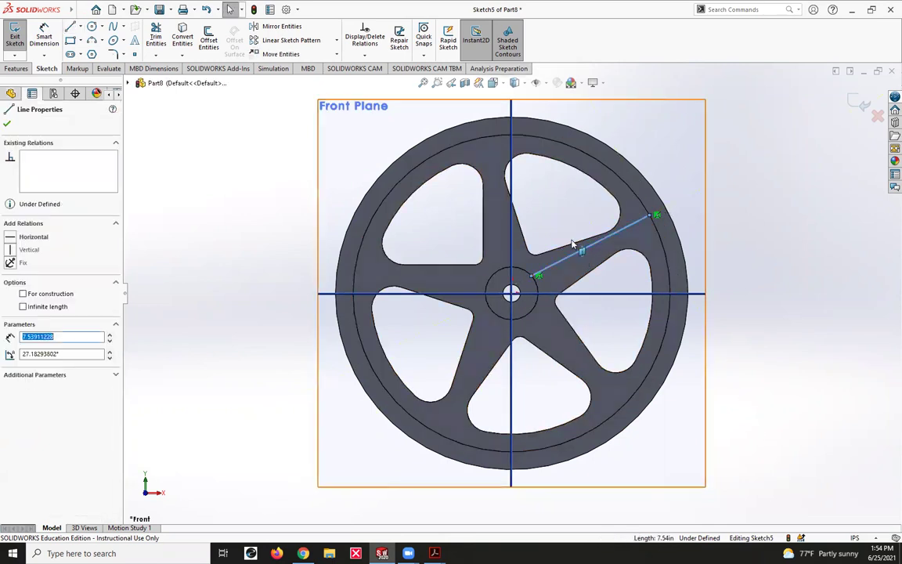
left_click(580, 244, "ctrl")
left_click(10, 324)
left_click(162, 289)
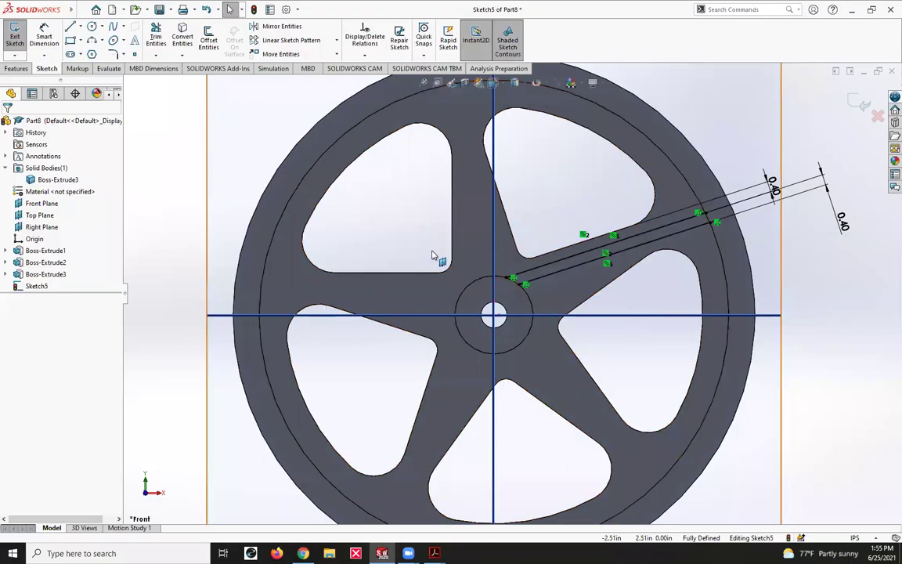
Convert the hub's outer edge and the rim's inner edge into entities of the spoke rib sketch.
left_click(183, 37)
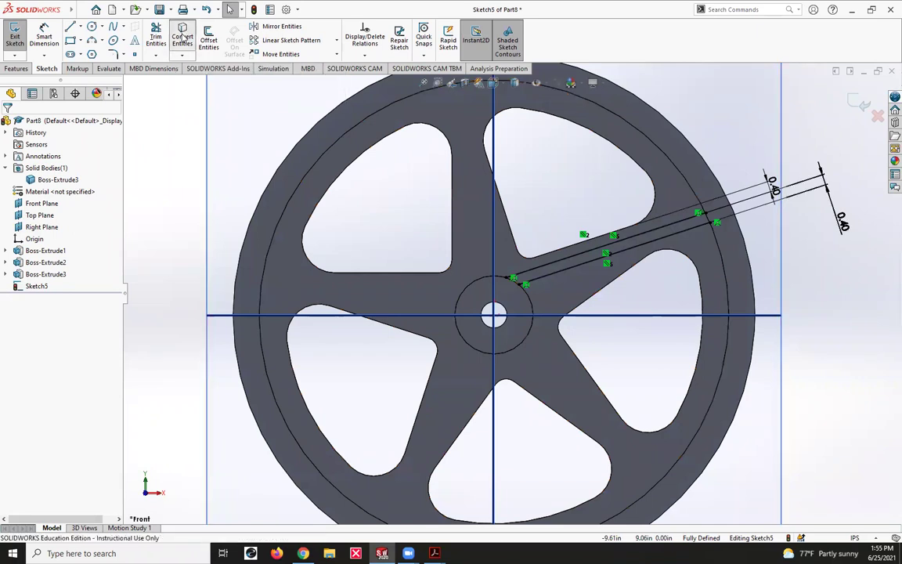
left_click(530, 309)
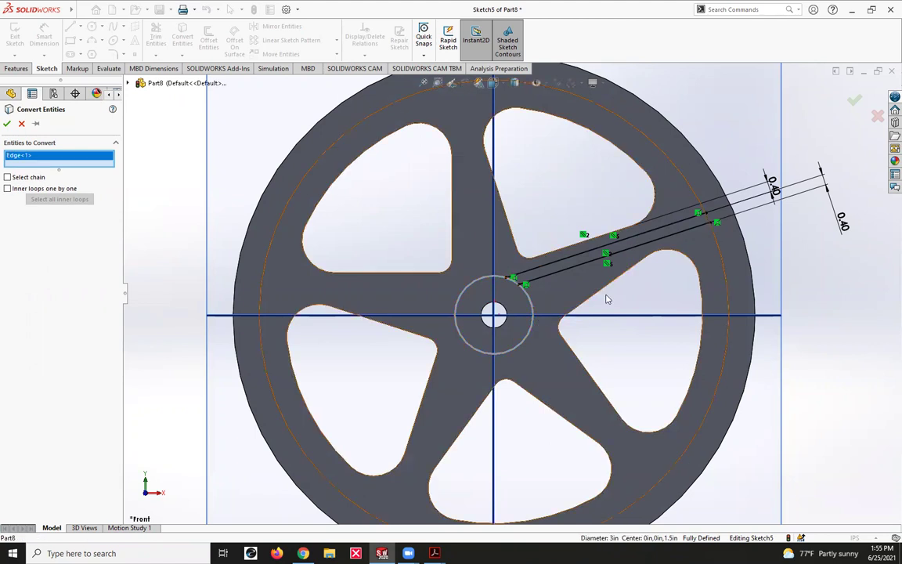
left_click(721, 254)
left_click(8, 123)
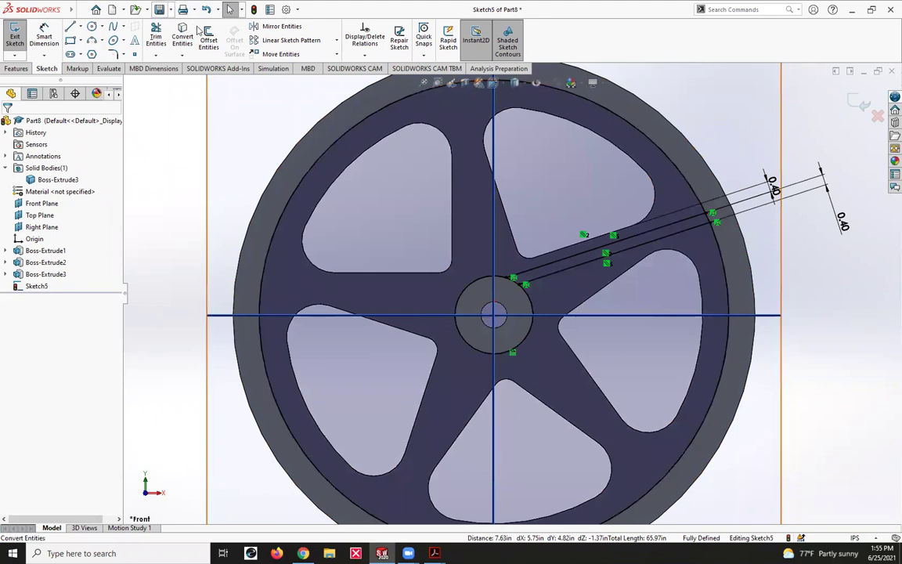
Trim the converted hub and rim circles to leave one closed rib outline along the upper-right spoke.
left_click(157, 37)
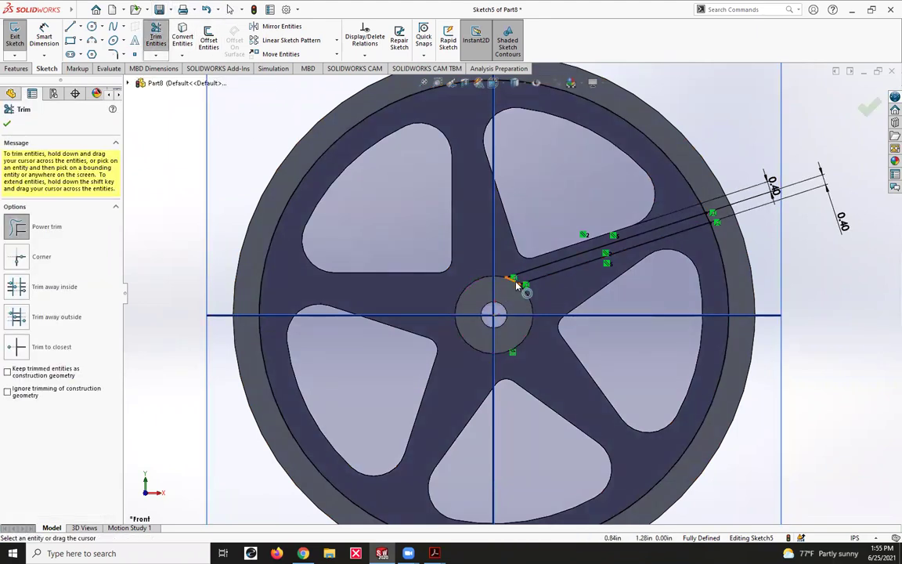
left_click_drag(716, 255, 725, 252)
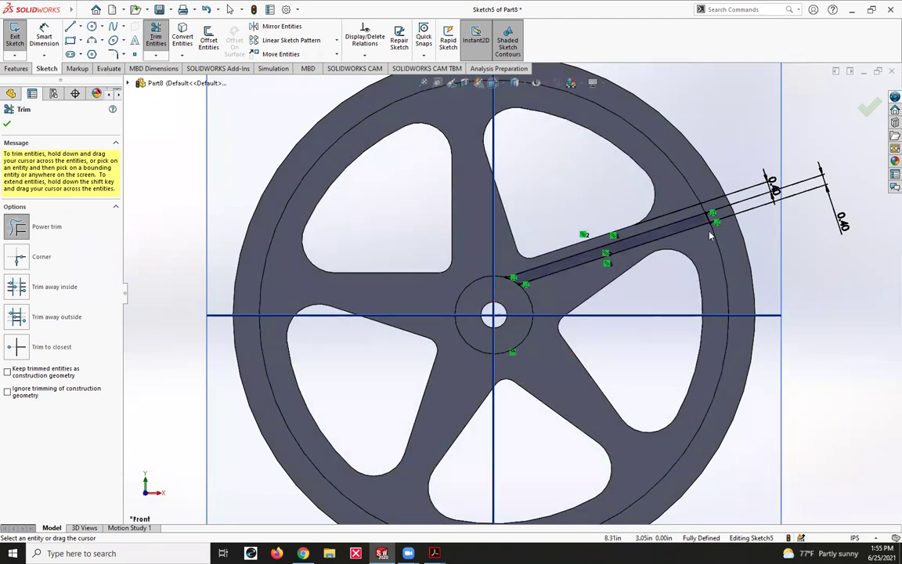
key("Escape")
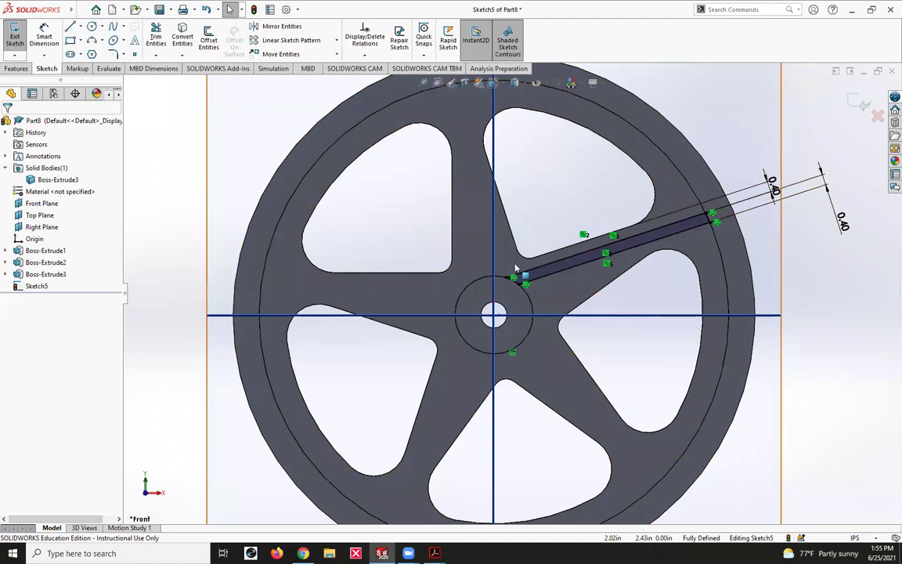
scroll(519, 261, "up", 3)
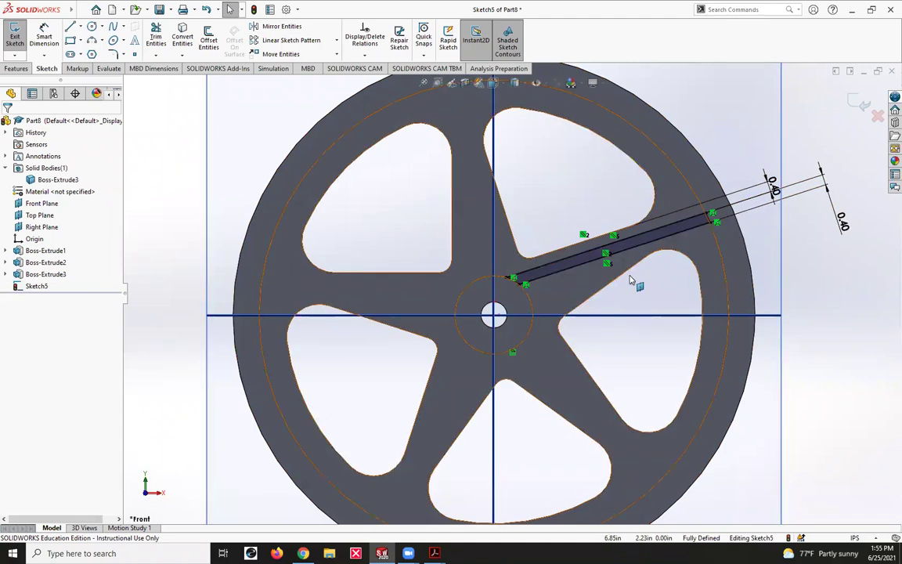
left_click(337, 40)
left_click(290, 69)
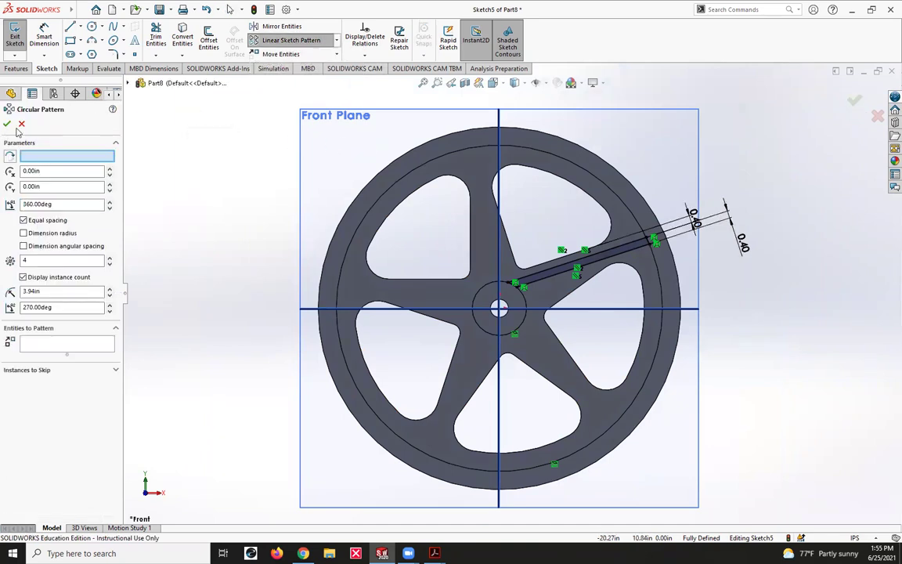
key("Escape")
Circular-pattern the four rib outline entities around the wheel's center with 5 equally spaced instances over 360 degrees.
left_click_drag(402, 218, 737, 316)
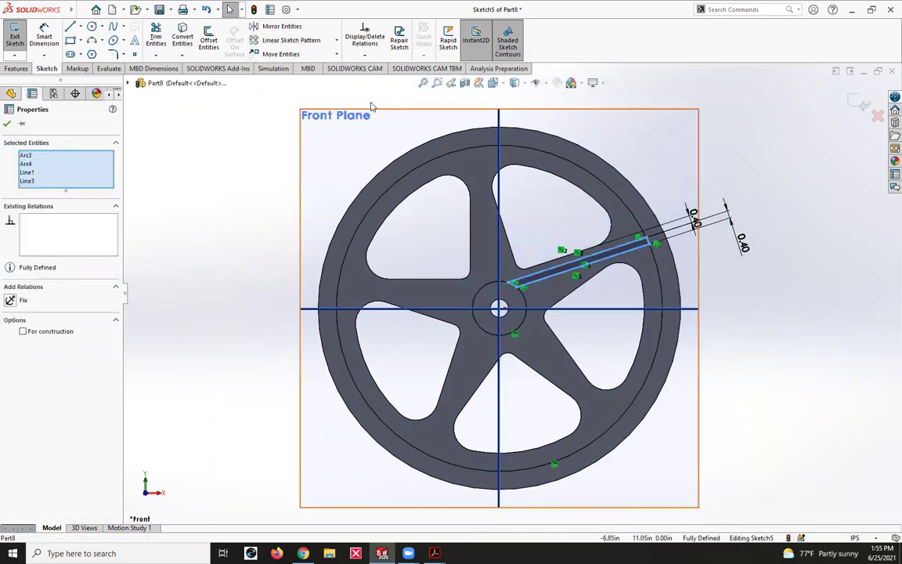
left_click(336, 40)
left_click(290, 68)
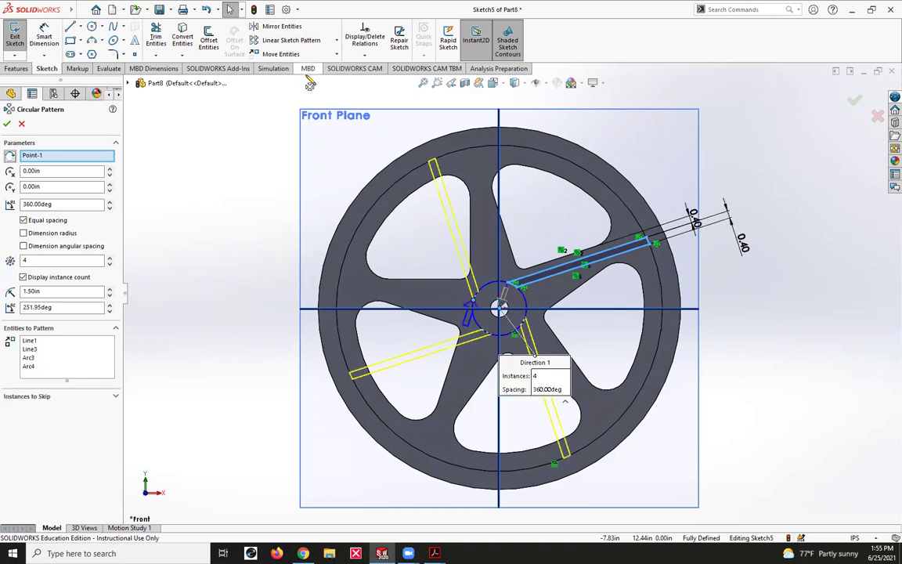
double_click(26, 260)
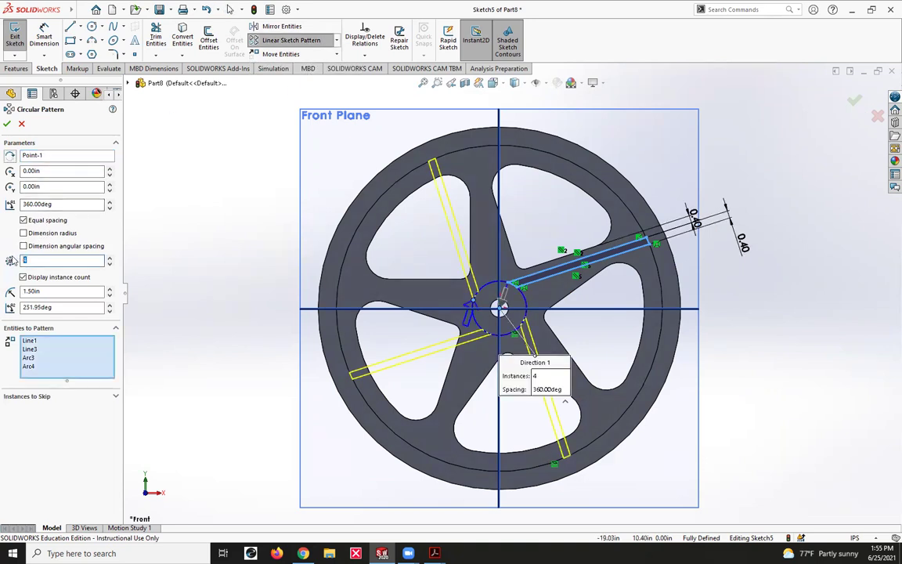
type("5")
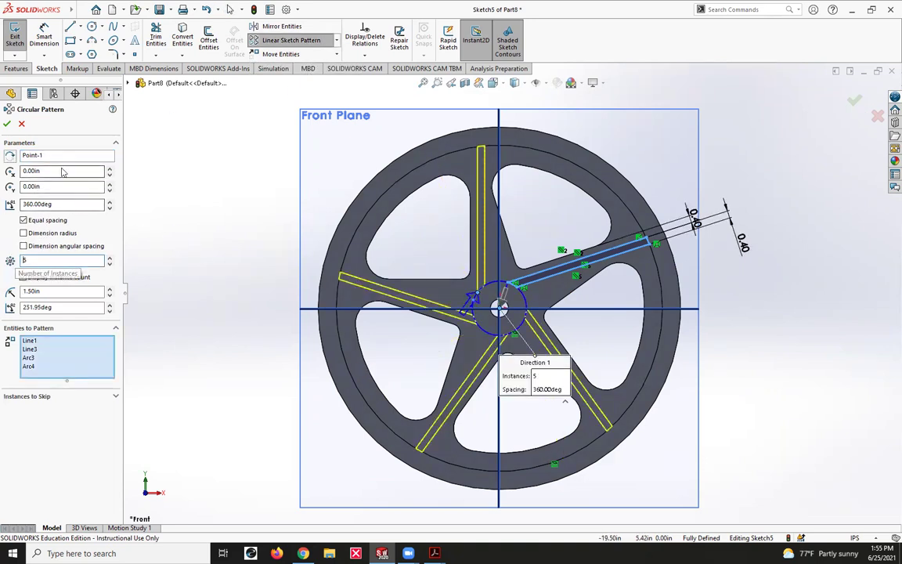
key("Return")
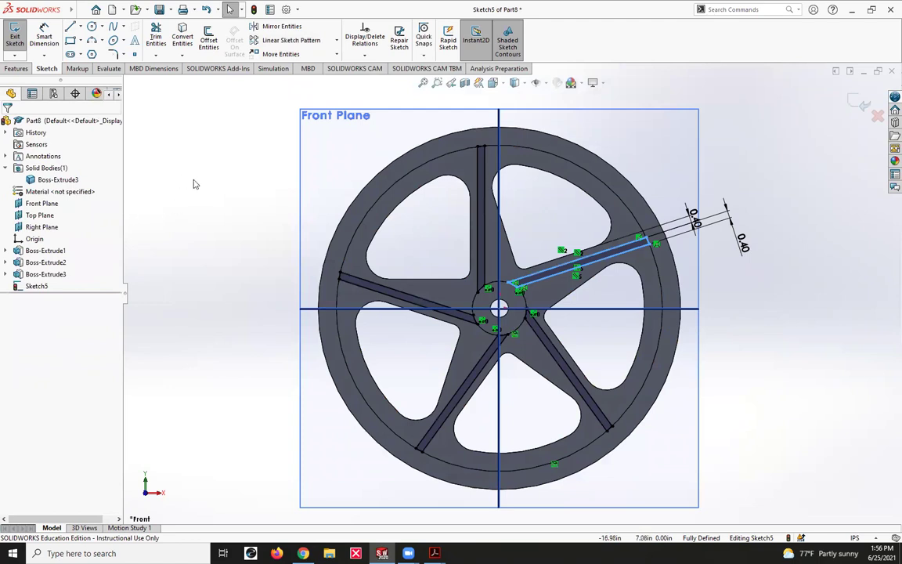
Extrude the five rib profiles Up To Surface, ending at the rim's front face, with the result merged.
mouse_move(662, 186)
middle_mouse_down()
mouse_move(723, 185)
mouse_move(681, 257)
mouse_move(596, 190)
mouse_move(635, 242)
mouse_move(696, 234)
mouse_move(687, 196)
middle_mouse_up()
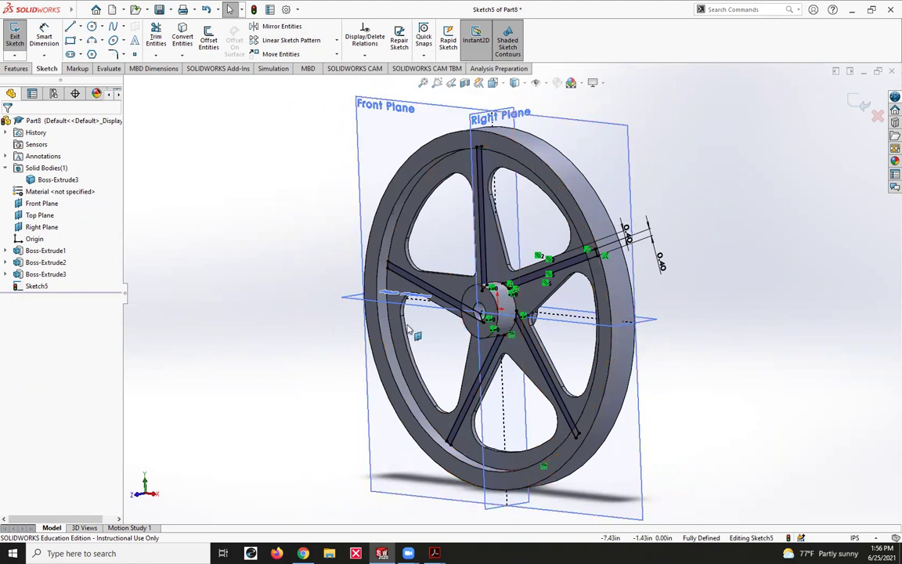
left_click(16, 69)
left_click(19, 36)
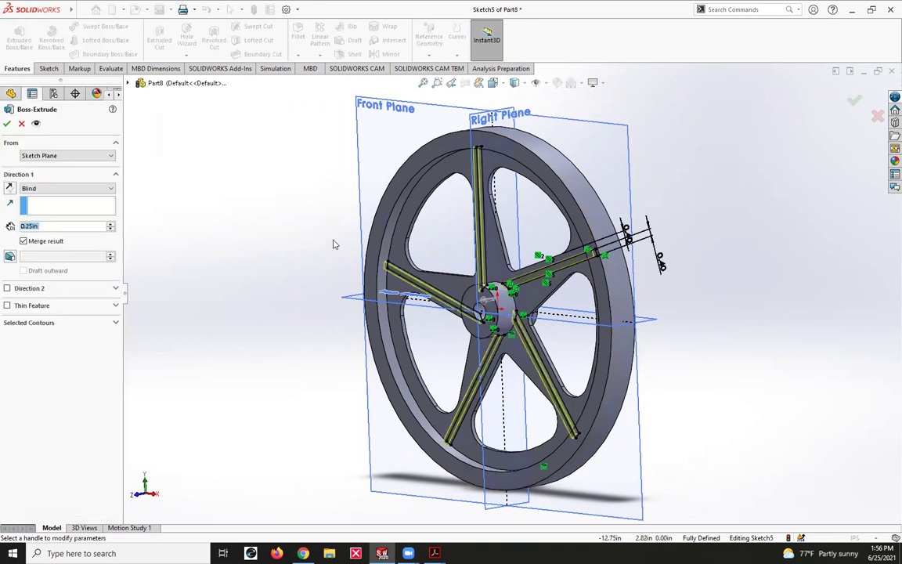
middle_click_drag(288, 158, 235, 235)
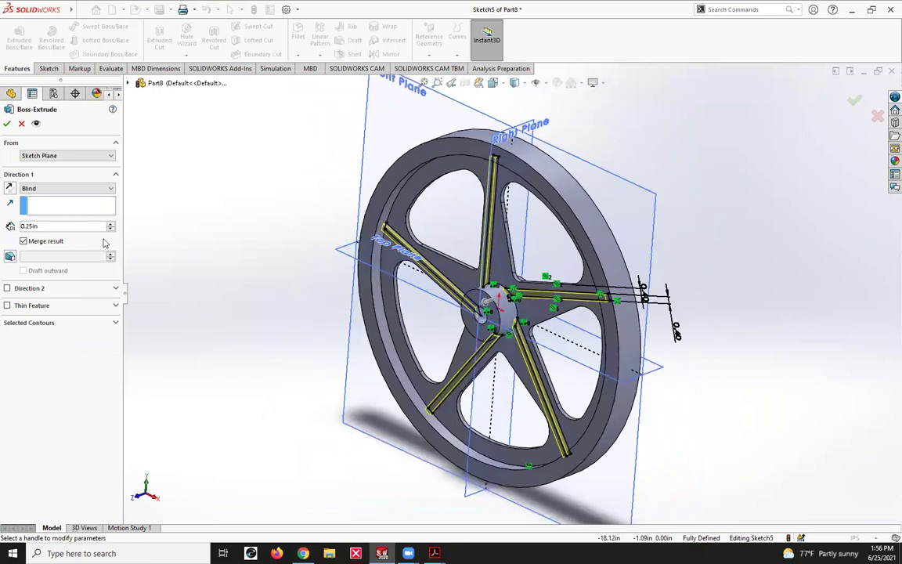
left_click(64, 189)
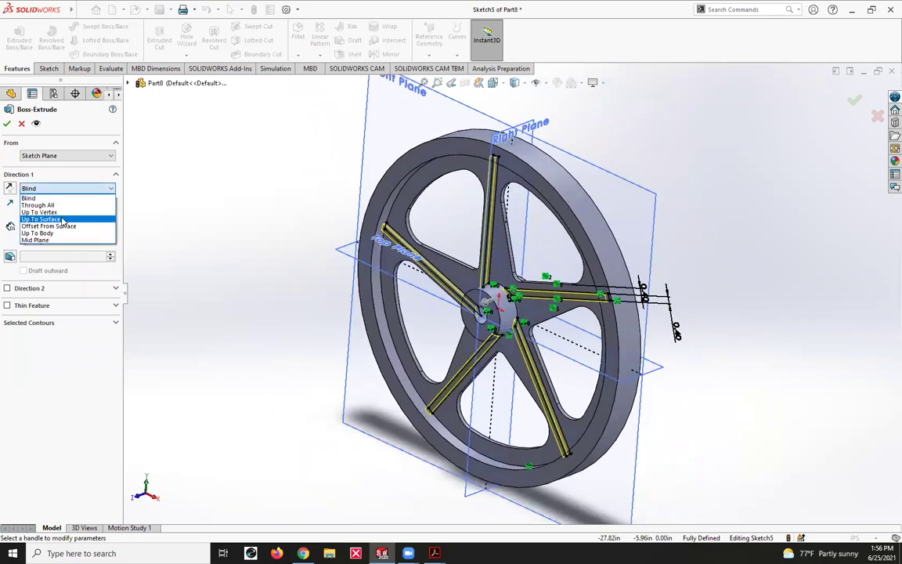
left_click(57, 219)
left_click(380, 212)
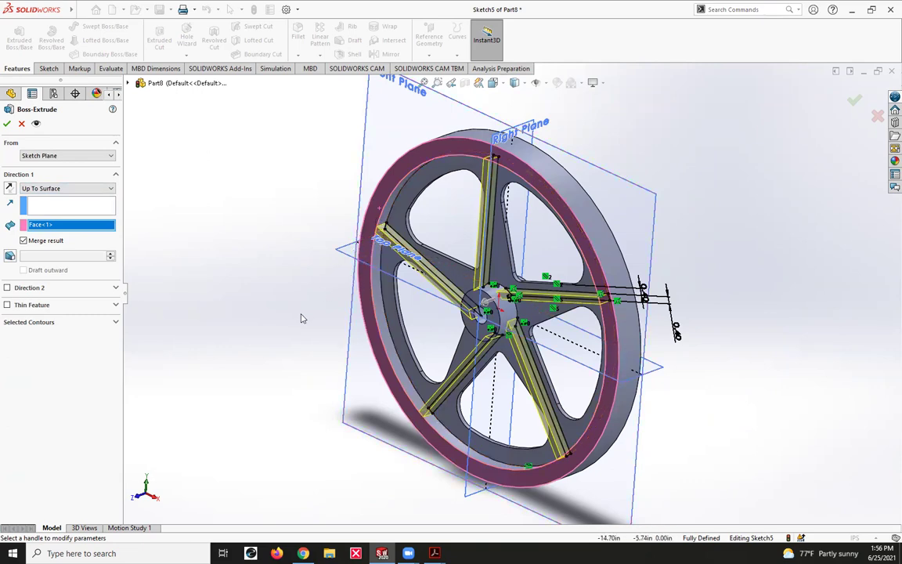
middle_click_drag(290, 366, 20, 137)
left_click(8, 122)
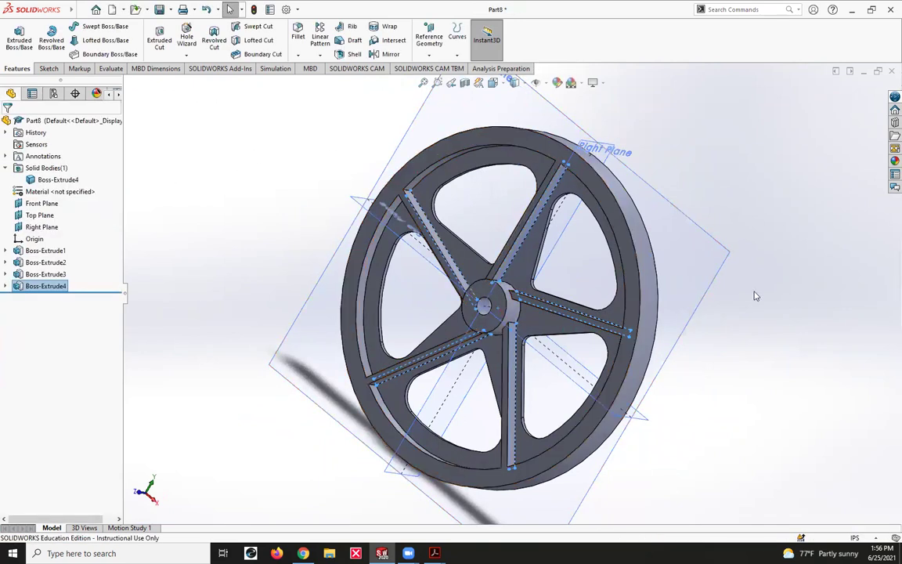
Inspect the front ribs, check the Advanced drawing PDF in Adobe Acrobat, and return to SOLIDWORKS.
middle_click_drag(757, 322, 697, 326)
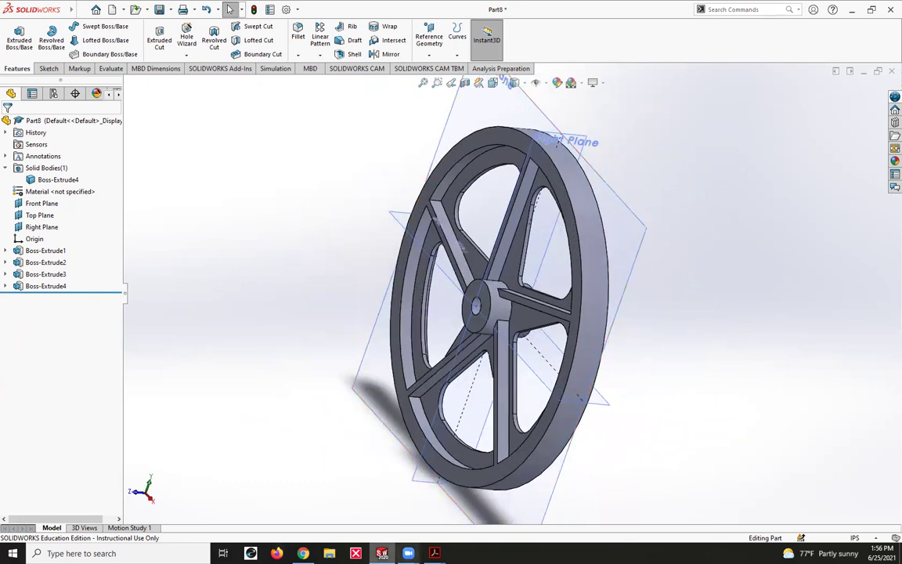
mouse_move(433, 553)
left_click(533, 501)
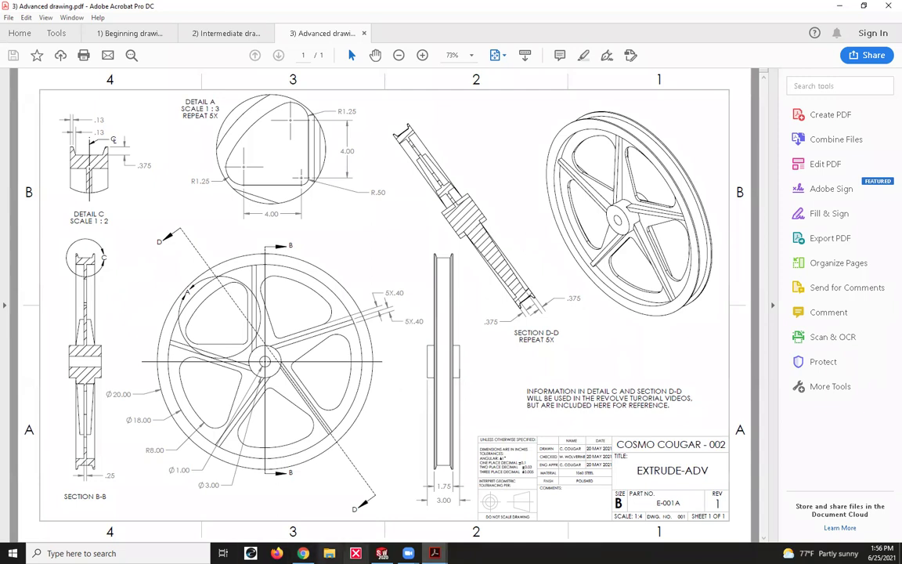
left_click(382, 553)
Start another boss extrusion that reuses the rib sketch, Sketch5, from the front rib feature.
middle_click_drag(631, 258, 639, 371)
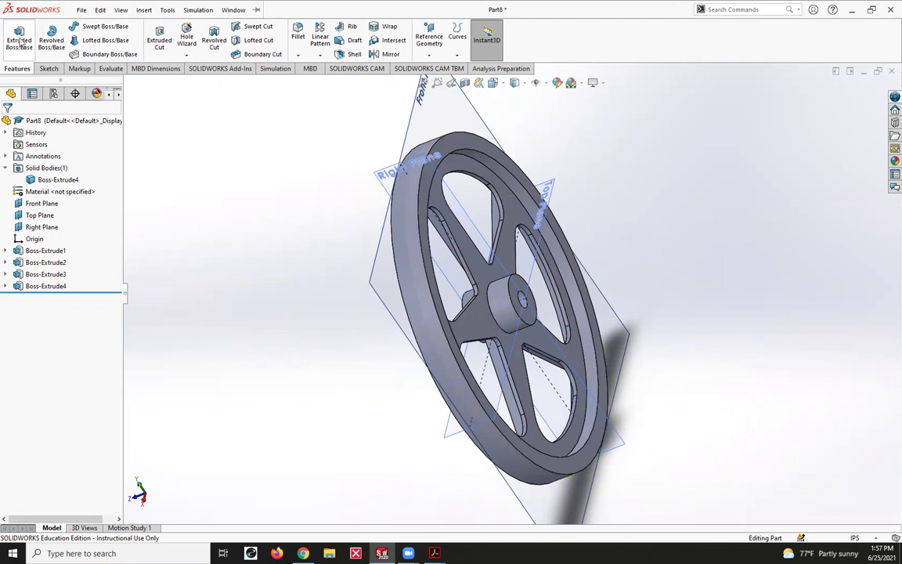
left_click(16, 43)
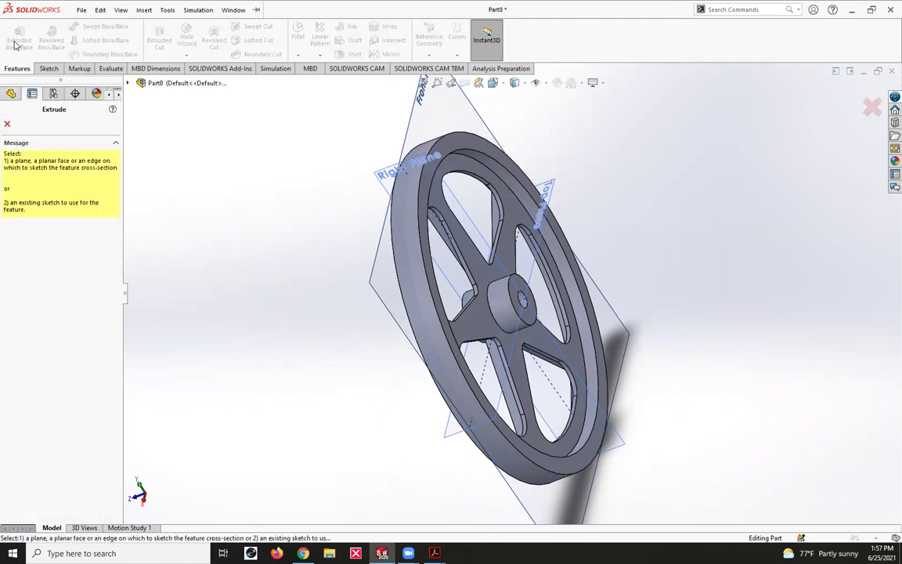
left_click(129, 83)
left_click(140, 249)
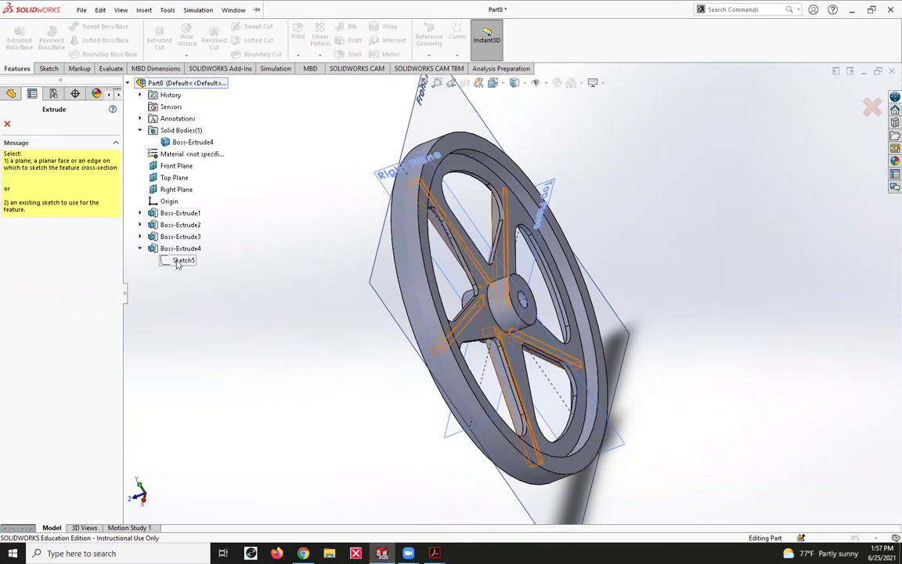
left_click(178, 262)
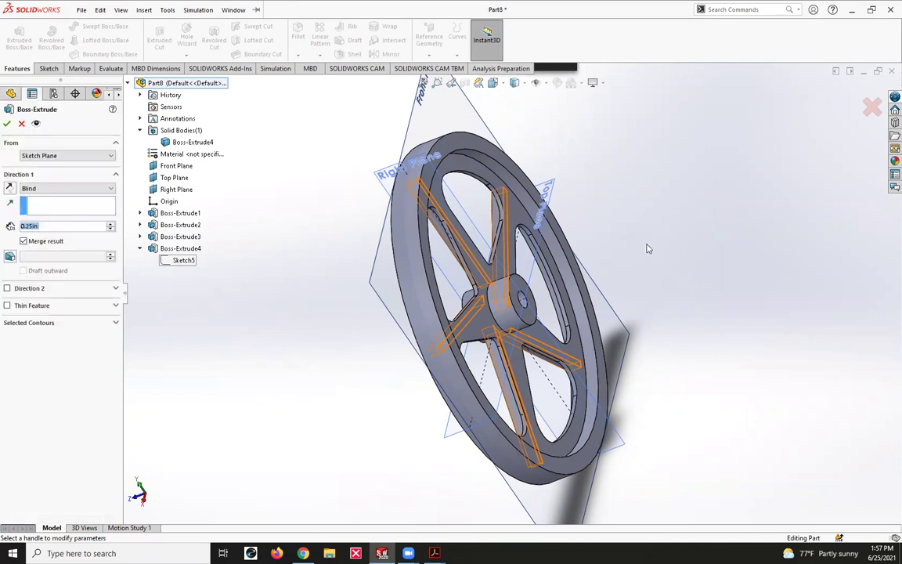
middle_click_drag(642, 259, 636, 305)
middle_click_drag(254, 259, 270, 179)
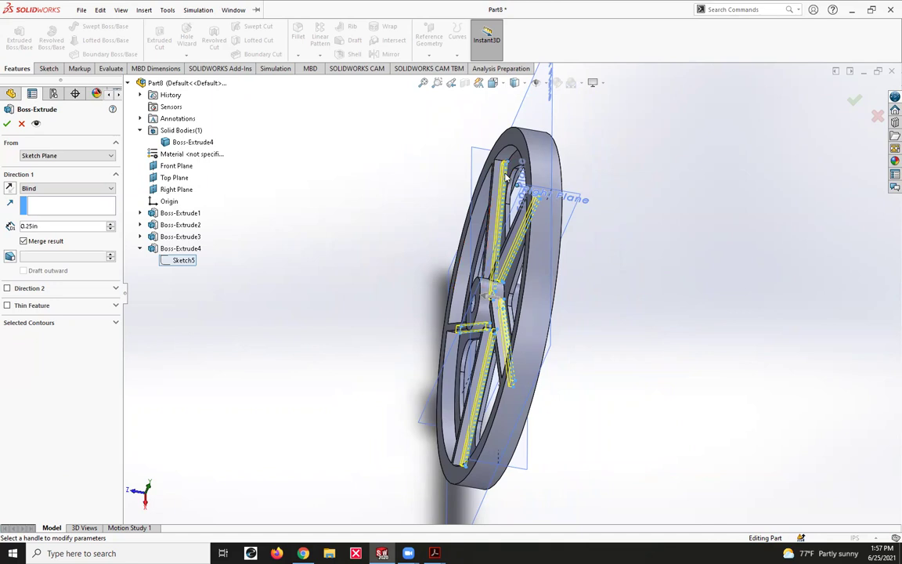
middle_click_drag(433, 273, 368, 271)
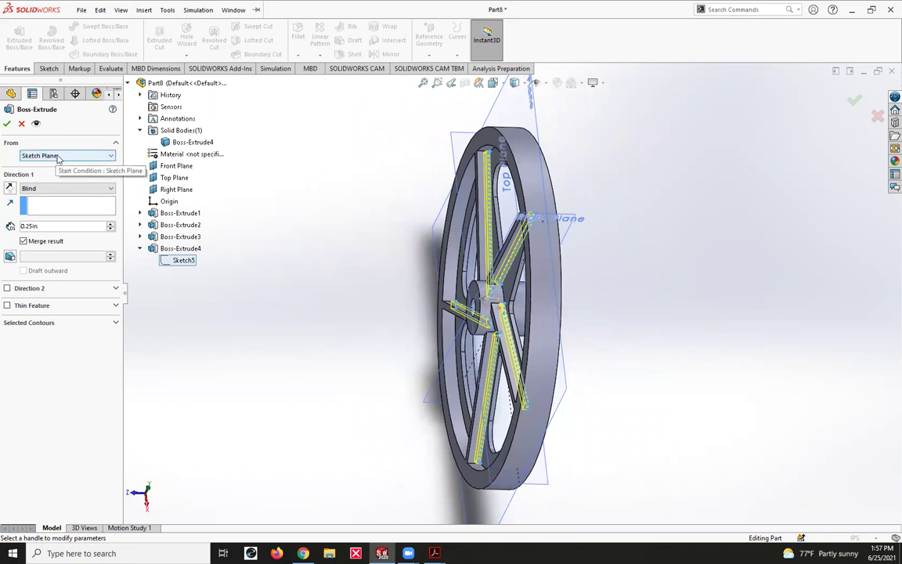
Set the extrusion to start from the web's back face with the Surface/Face/Plane condition and reverse its direction.
left_click(79, 160)
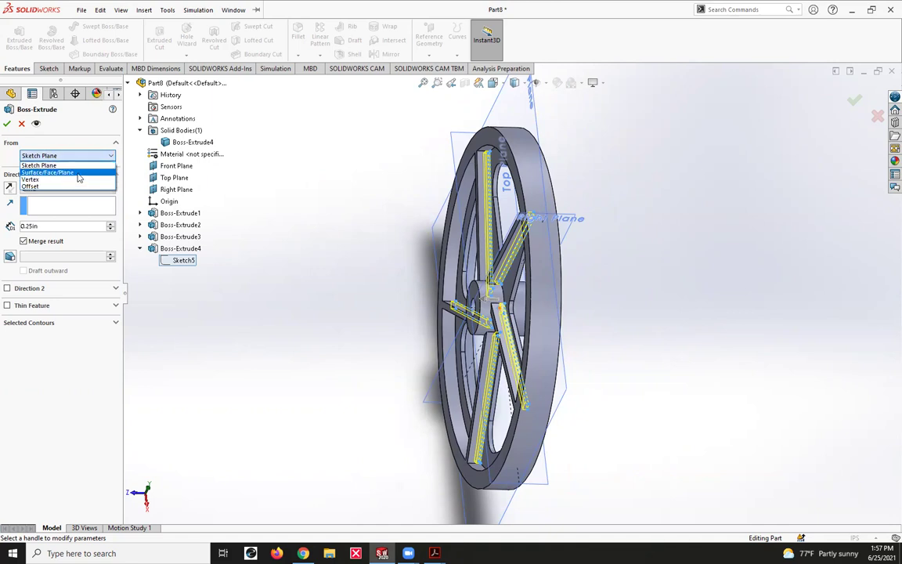
left_click(76, 174)
middle_click_drag(397, 208, 292, 217)
left_click(380, 210)
left_click(10, 205)
middle_click_drag(265, 269, 251, 288)
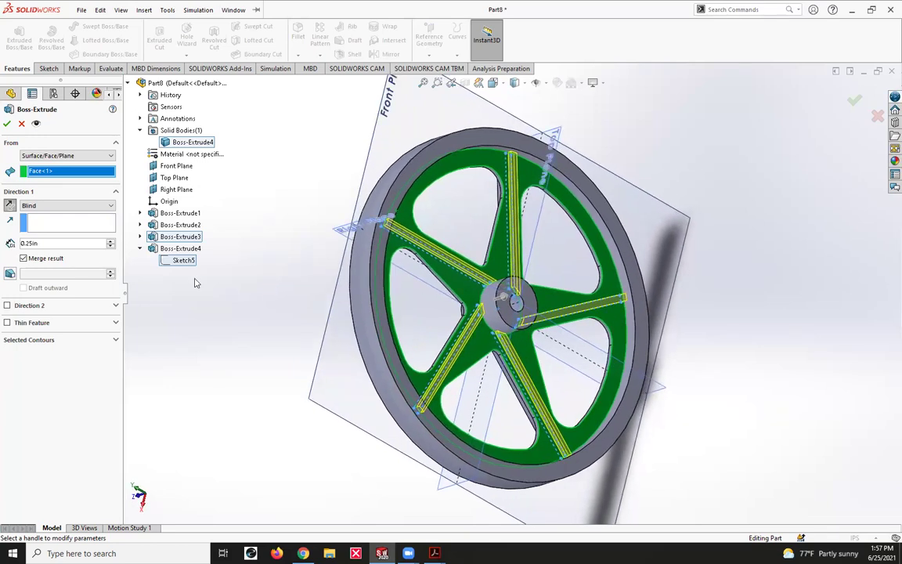
End the back rib extrusion Up To Surface at the rim's back face and complete the merged feature.
left_click(56, 205)
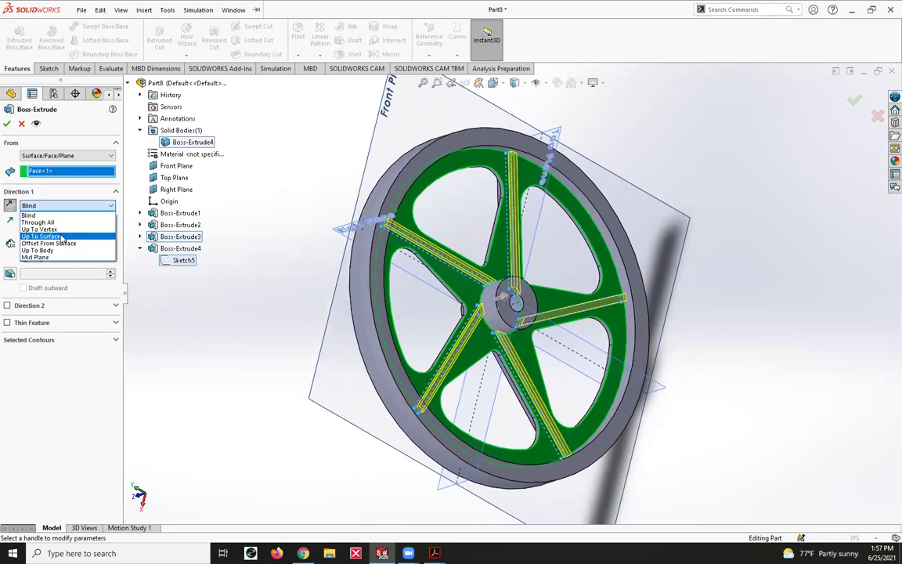
left_click(47, 236)
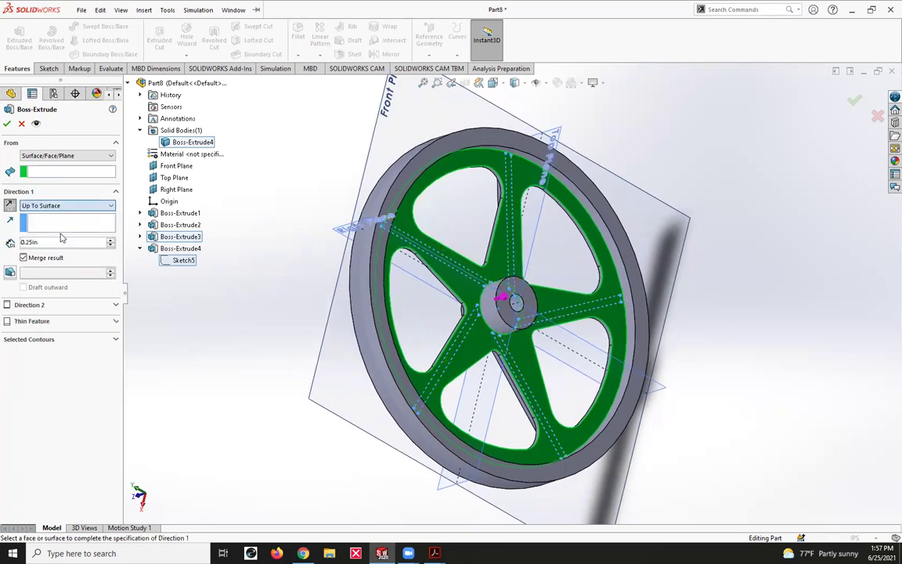
left_click(452, 145)
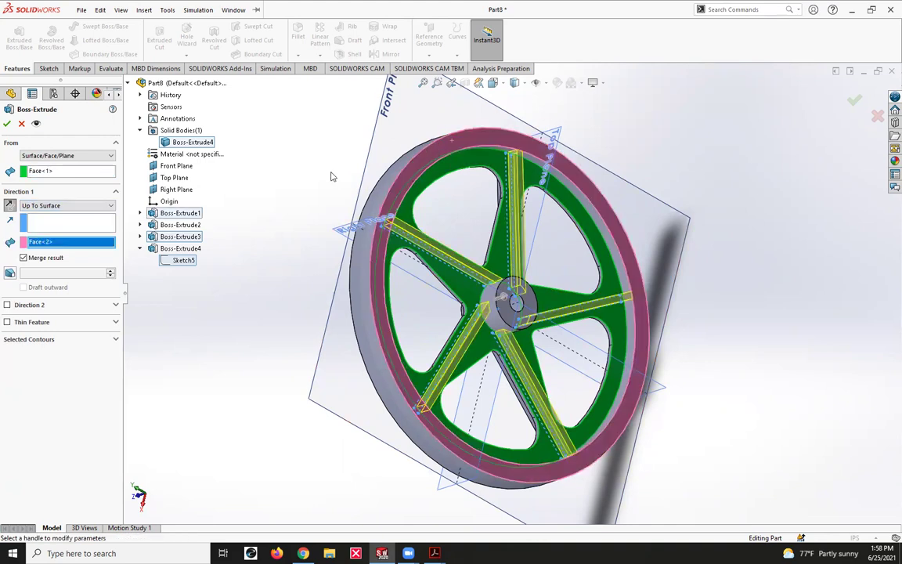
left_click(7, 124)
middle_click_drag(322, 216, 646, 321)
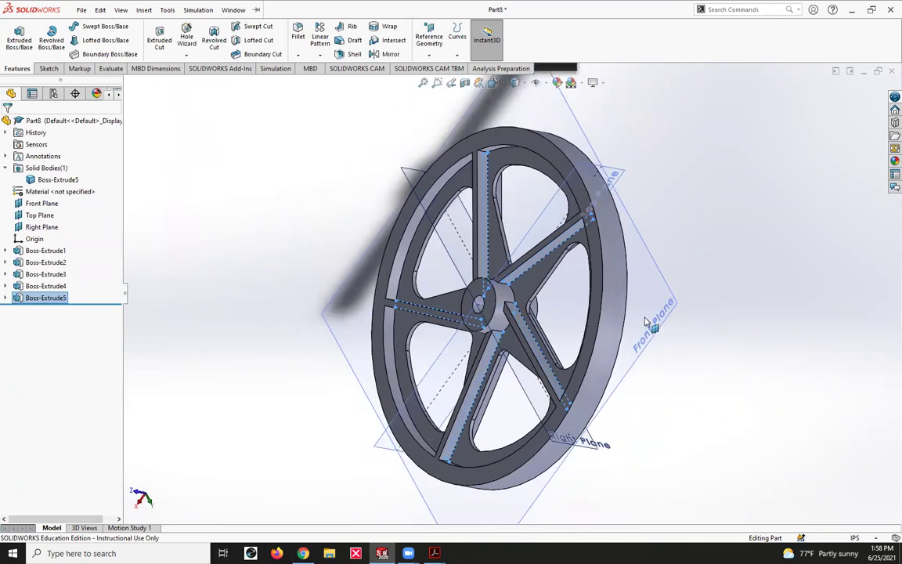
middle_click_drag(636, 435, 653, 406)
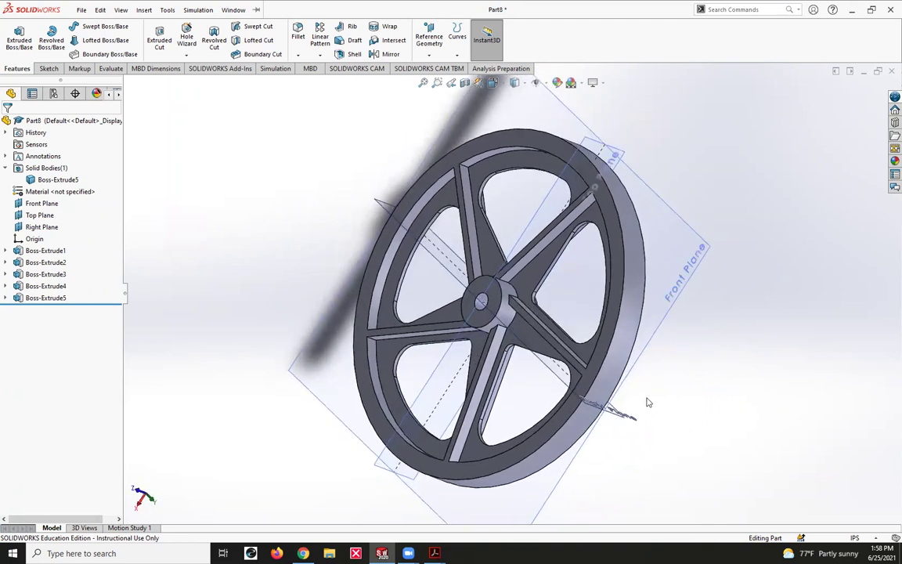